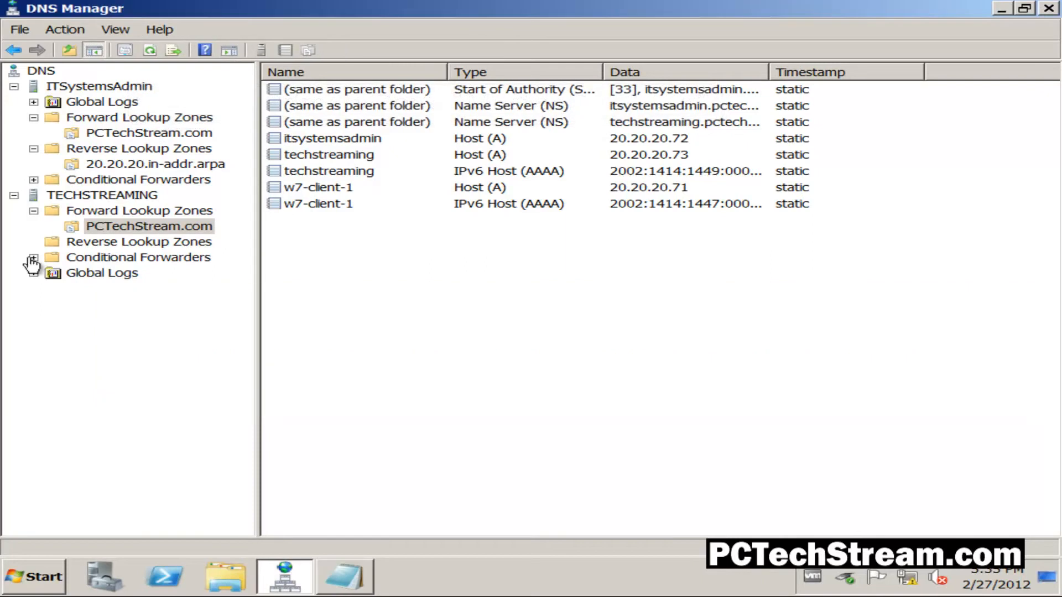
- Compare the reverse lookup zones on TECHSTREAMING with the 20.20.20.in-addr.arpa records on ITSystemsAdmin
{"action": "left_click", "coordinate": [91, 243]}
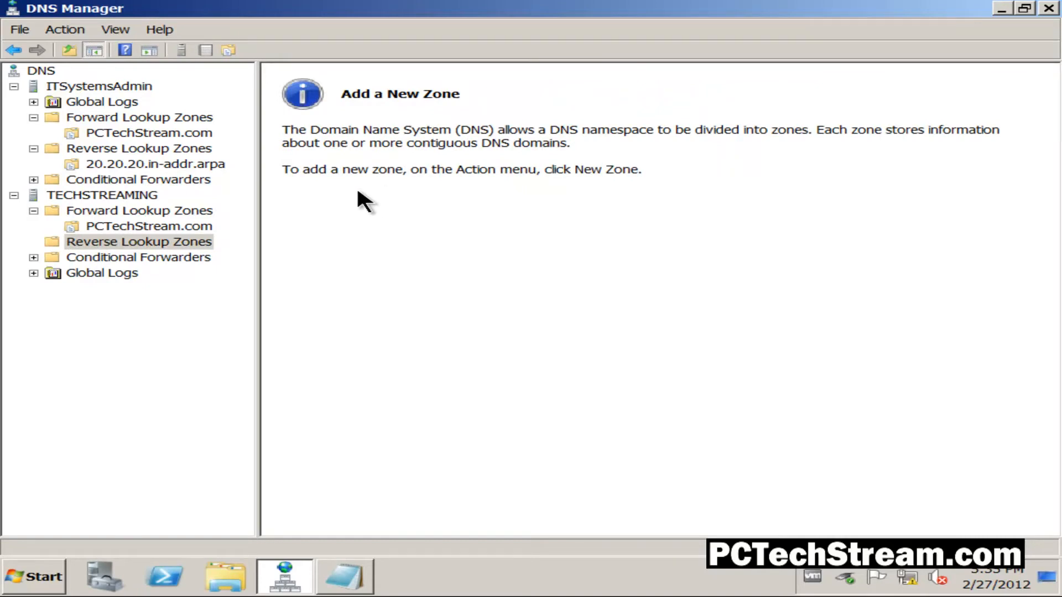
{"action": "left_click", "coordinate": [175, 165]}
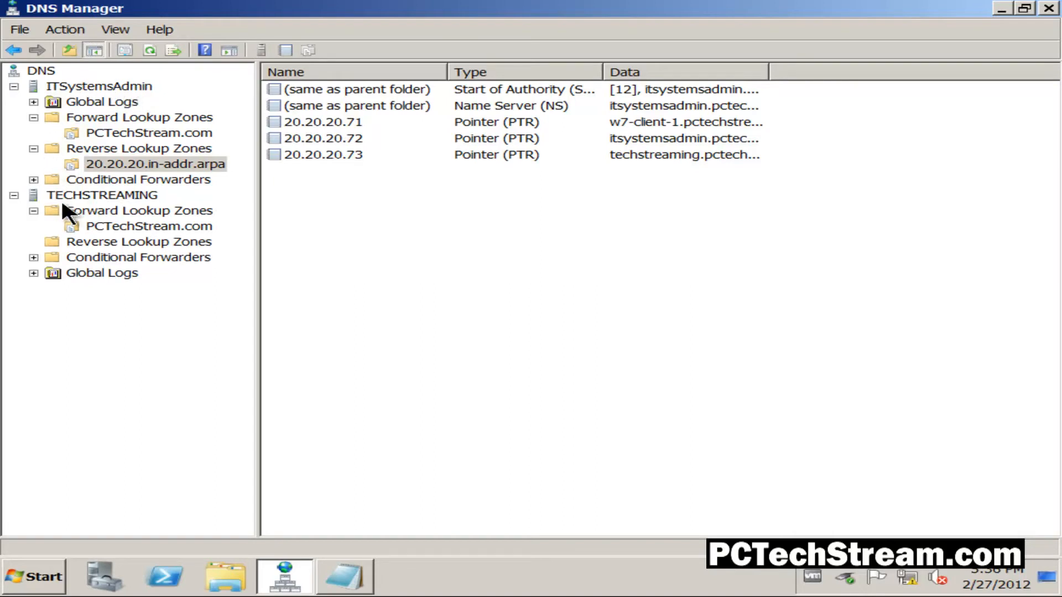
{"action": "left_click", "coordinate": [138, 196]}
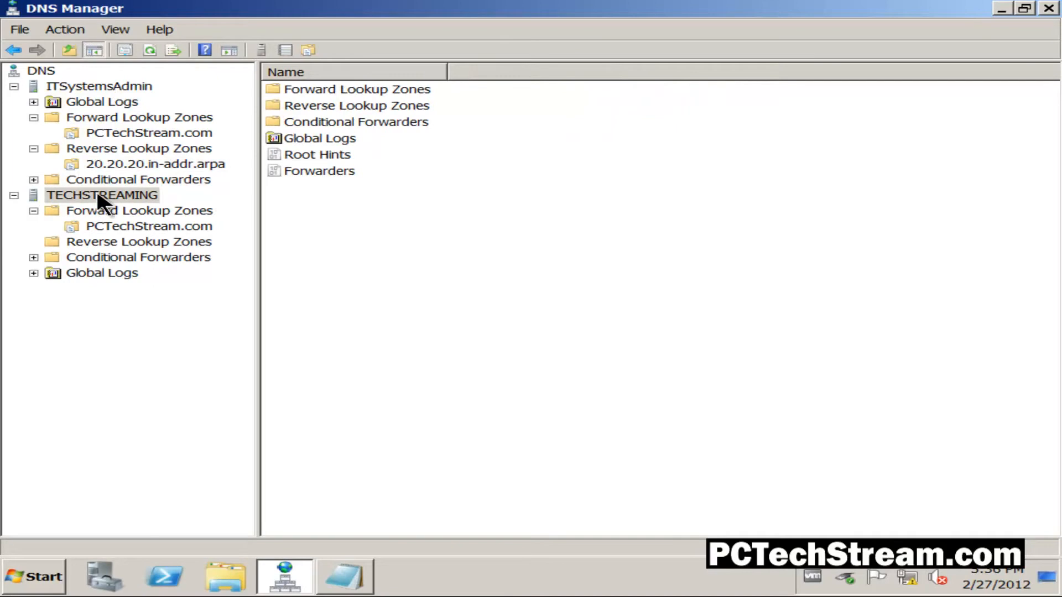
- Start a new zone under TECHSTREAMING's Reverse Lookup Zones and choose Secondary zone as its type
{"action": "left_click", "coordinate": [78, 244]}
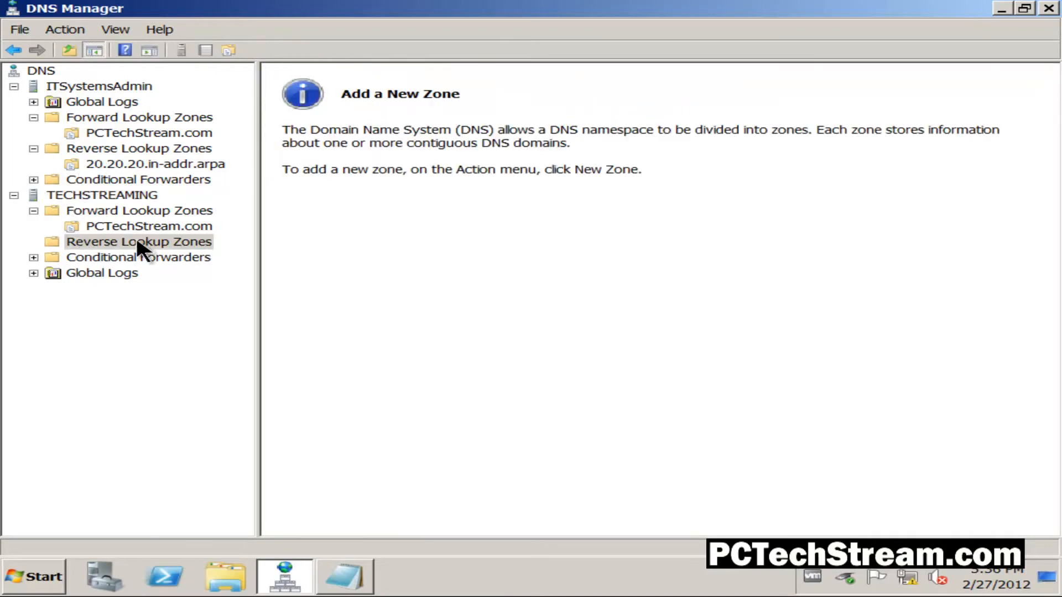
{"action": "right_click", "coordinate": [153, 243]}
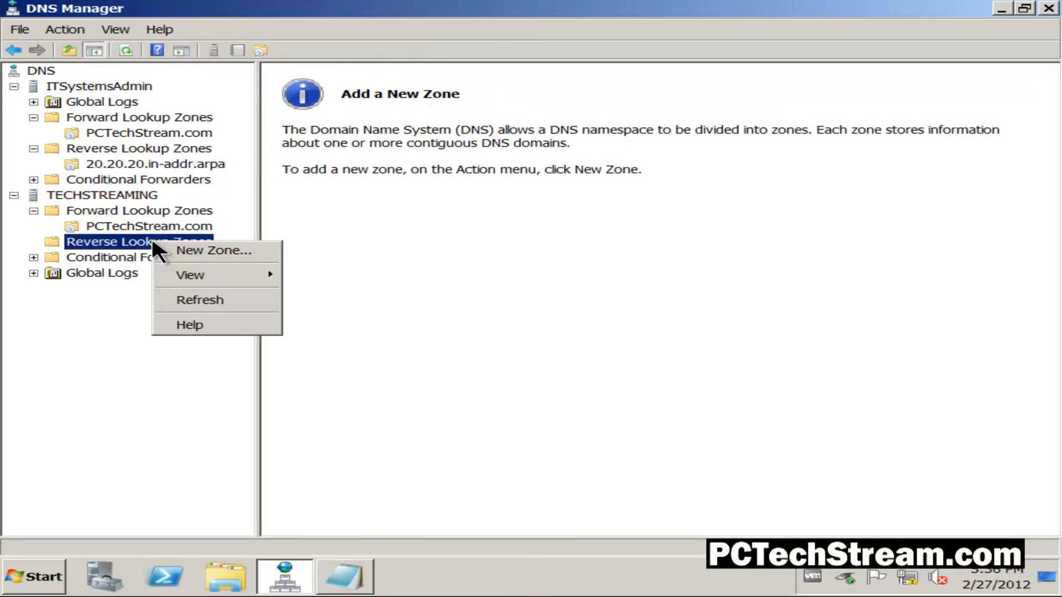
{"action": "left_click", "coordinate": [203, 252]}
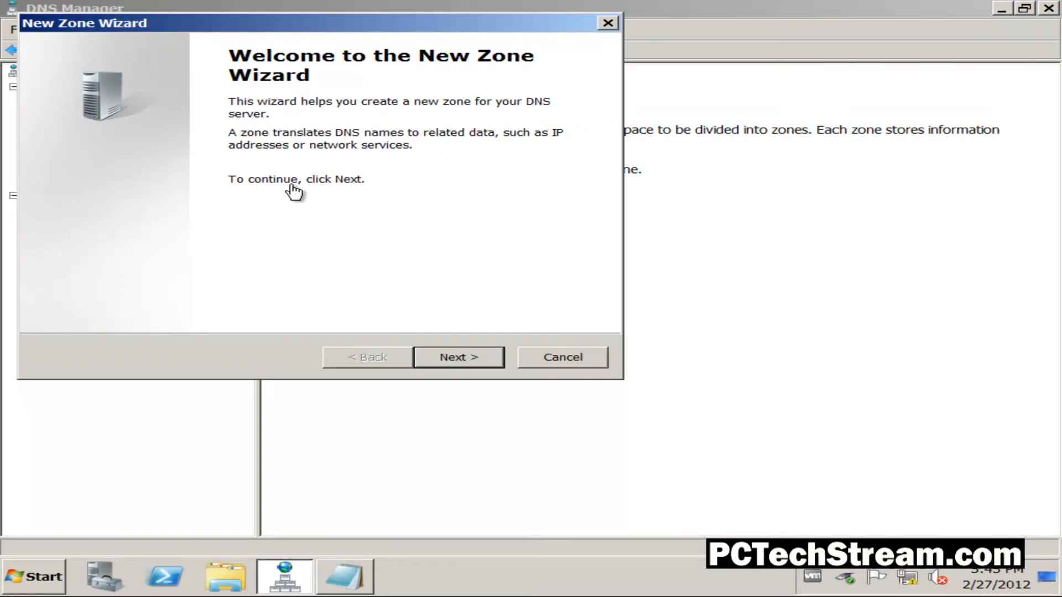
{"action": "left_click", "coordinate": [456, 360]}
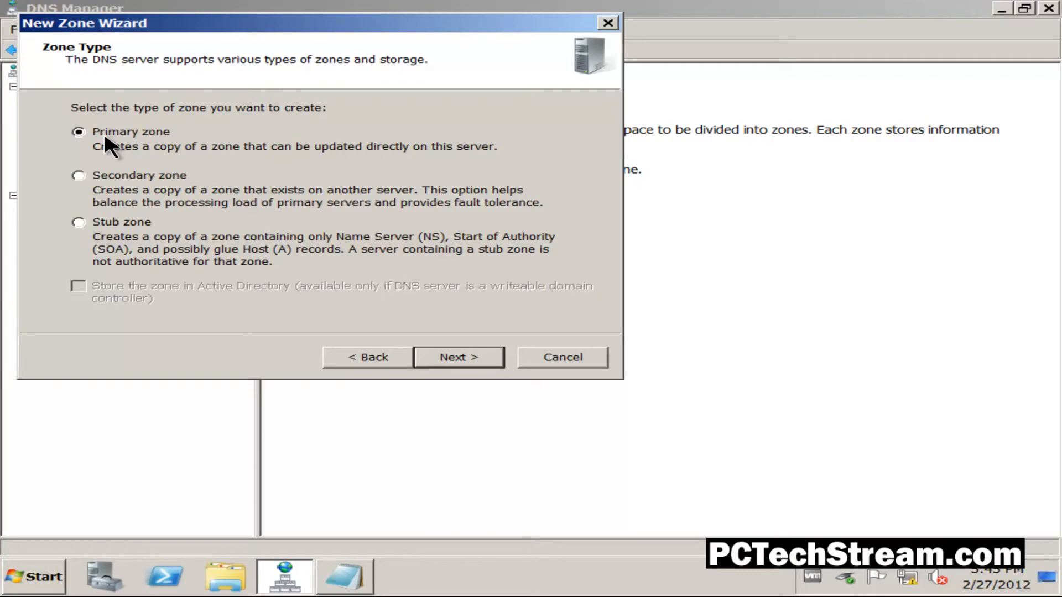
{"action": "left_click", "coordinate": [78, 176]}
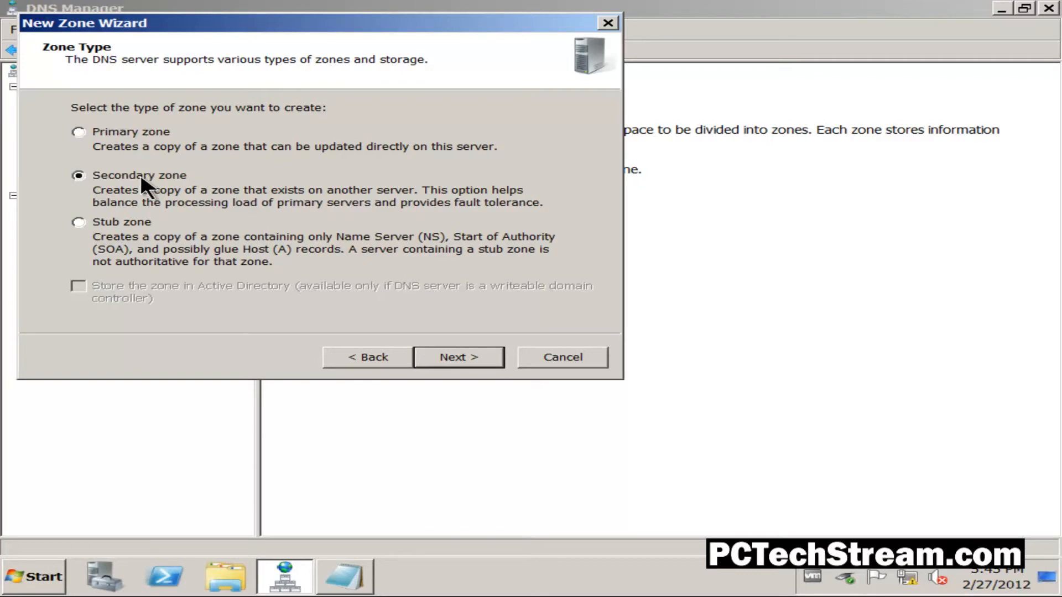
{"action": "left_click", "coordinate": [463, 363]}
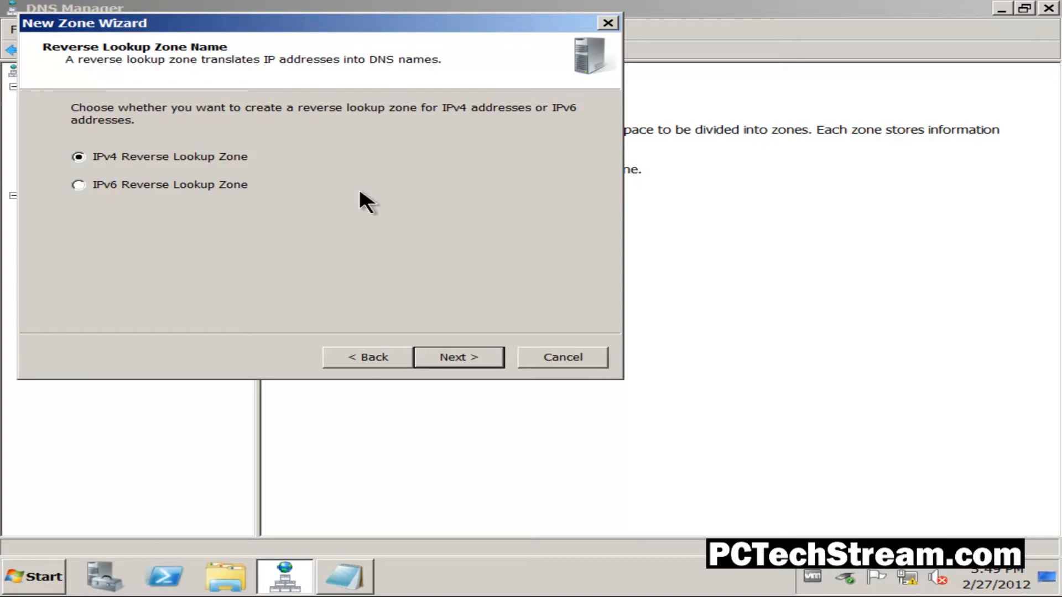
- Make it an IPv4 reverse lookup zone with the network ID 20.20.20
{"action": "left_click", "coordinate": [451, 356]}
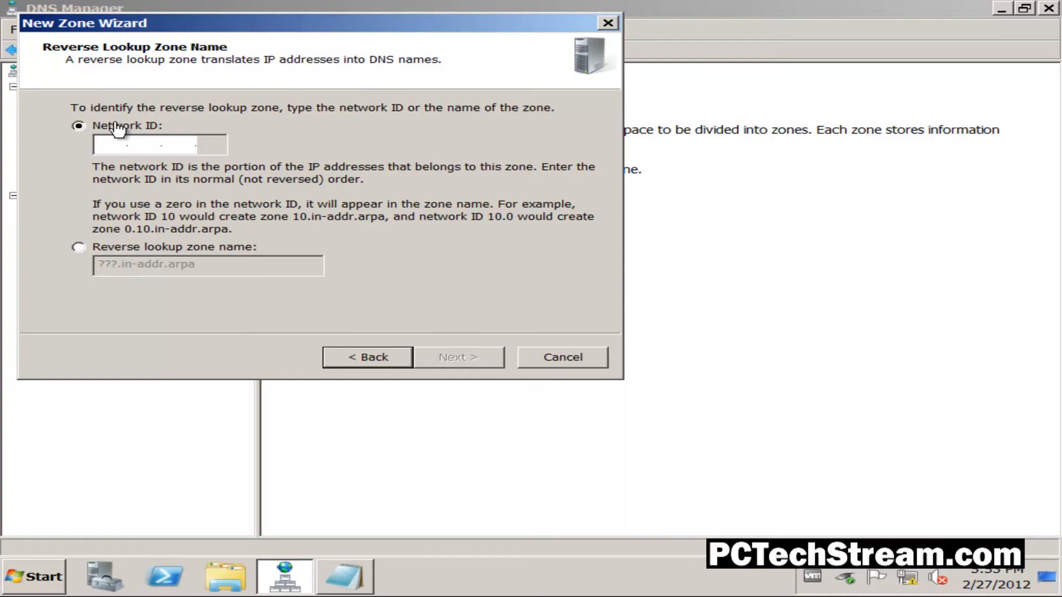
{"action": "left_click", "coordinate": [105, 145]}
{"action": "type", "text": "20.20."}
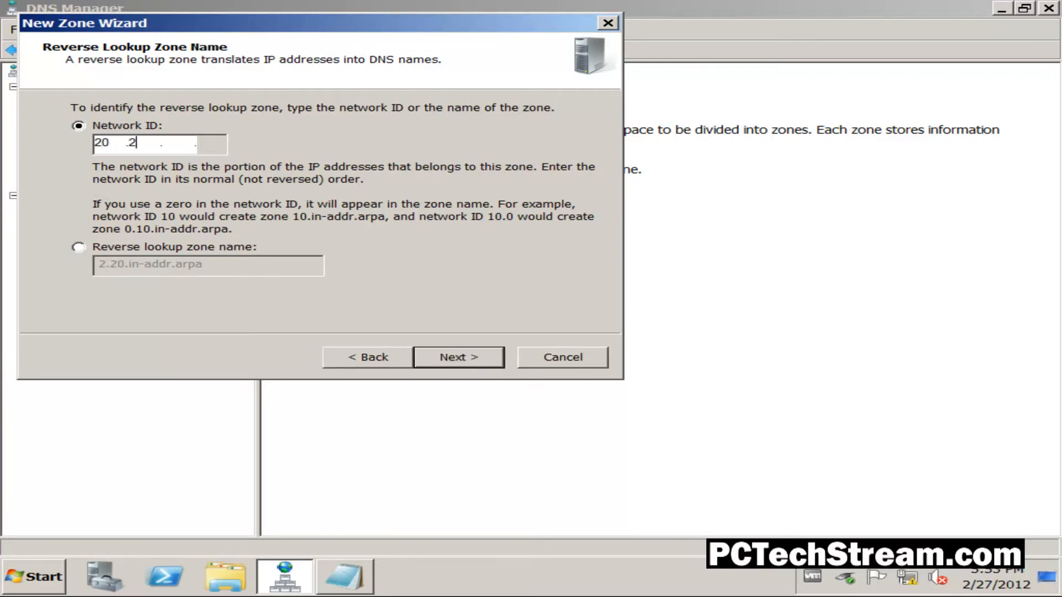
{"action": "type", "text": "20"}
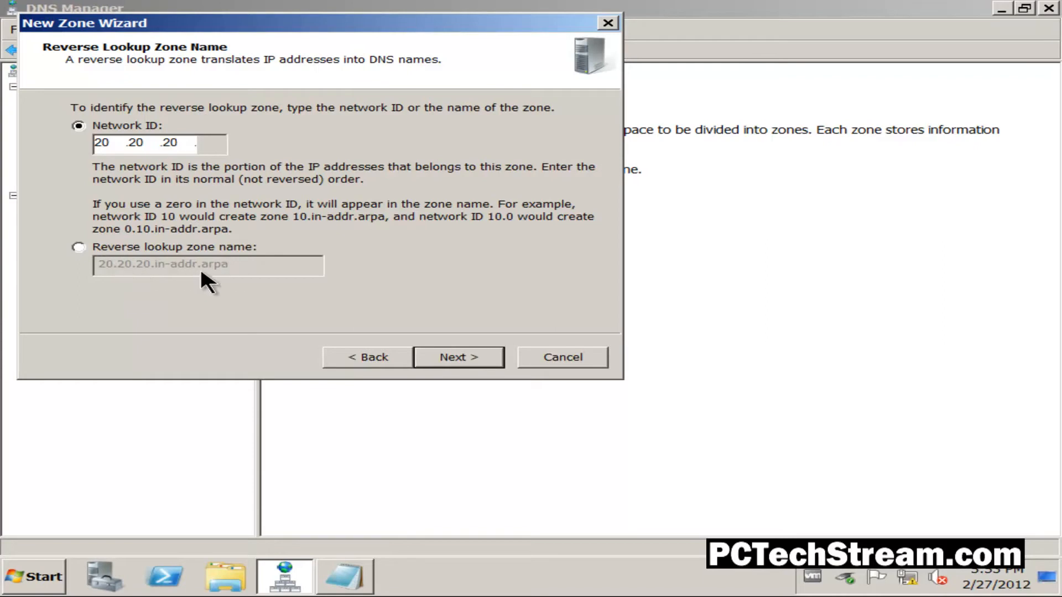
{"action": "left_click", "coordinate": [460, 363]}
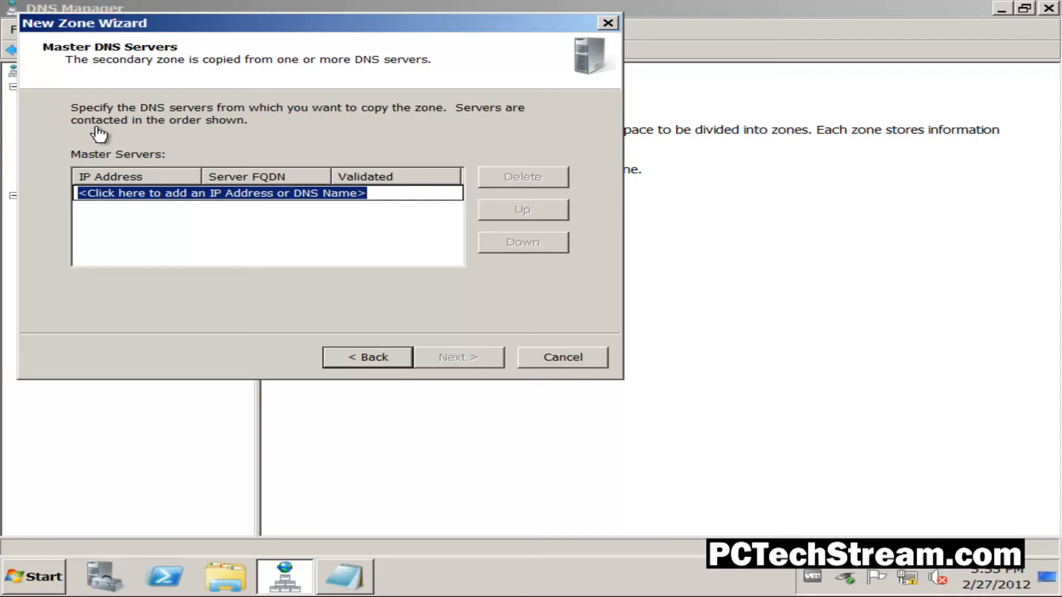
- Add 20.20.20.72 as the master DNS server, widen the Server FQDN column to read its full name, and accept the list
{"action": "left_click", "coordinate": [98, 193]}
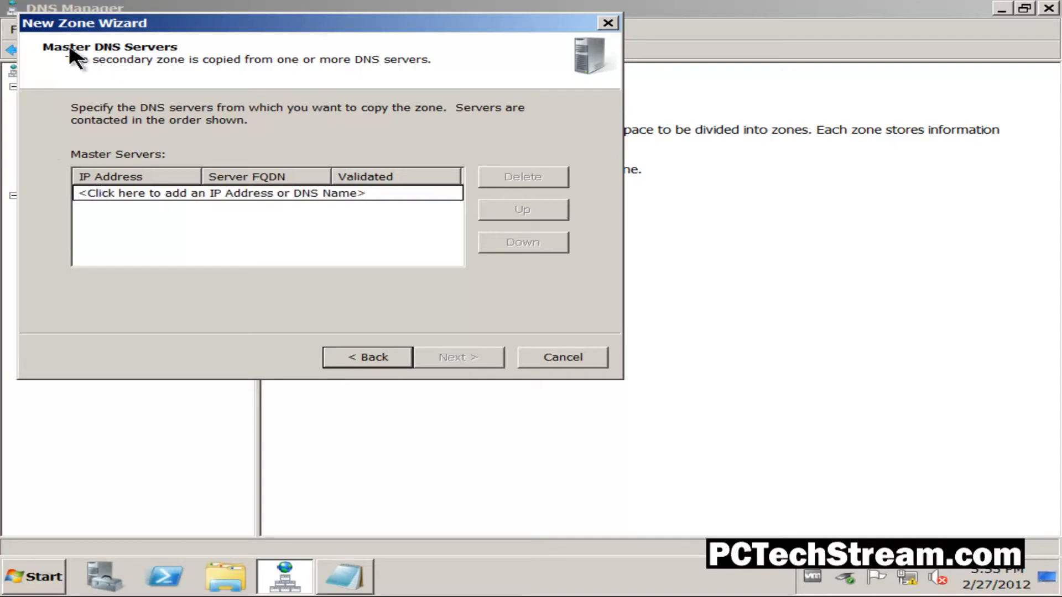
{"action": "type", "text": "20"}
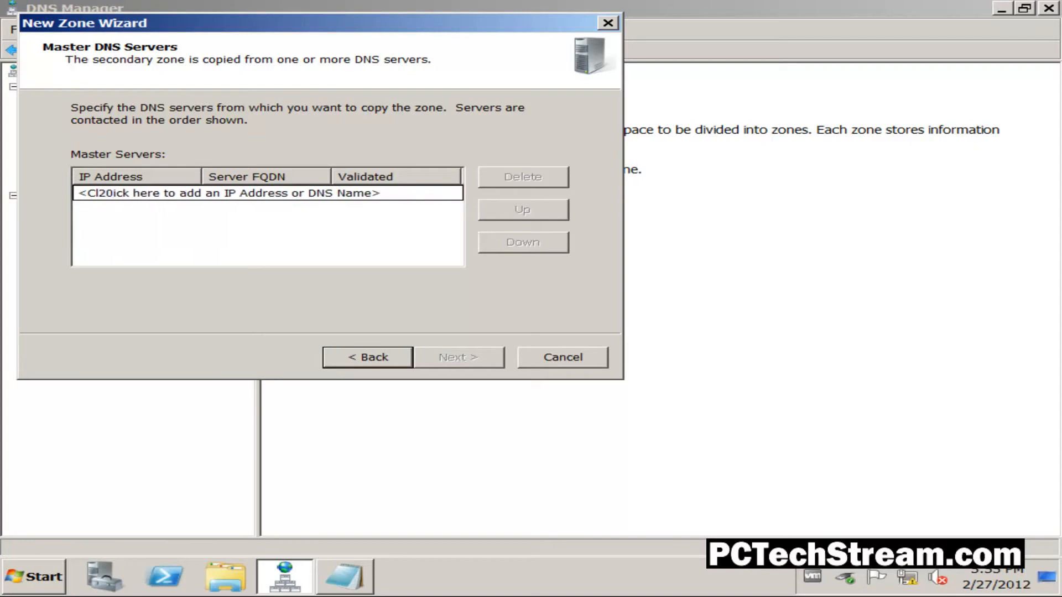
{"action": "key", "text": "Right"}
{"action": "key", "text": "Right"}
{"action": "key", "text": "Right"}
{"action": "key", "text": "Right"}
{"action": "key", "text": "Right"}
{"action": "key", "text": "Right"}
{"action": "key", "text": "Right"}
{"action": "key", "text": "Right"}
{"action": "key", "text": "Right"}
{"action": "key", "text": "Right"}
{"action": "key", "text": "Right"}
{"action": "key", "text": "Right"}
{"action": "key", "text": "Right"}
{"action": "key", "text": "Right"}
{"action": "key", "text": "Right"}
{"action": "key", "text": "Right"}
{"action": "key", "text": "Right"}
{"action": "key", "text": "Right"}
{"action": "key", "text": "Right"}
{"action": "key", "text": "Right"}
{"action": "key", "text": "BackSpace"}
{"action": "key", "text": "BackSpace"}
{"action": "key", "text": "BackSpace"}
{"action": "key", "text": "BackSpace"}
{"action": "key", "text": "BackSpace"}
{"action": "key", "text": "BackSpace"}
{"action": "key", "text": "BackSpace"}
{"action": "key", "text": "BackSpace"}
{"action": "key", "text": "BackSpace"}
{"action": "key", "text": "BackSpace"}
{"action": "key", "text": "BackSpace"}
{"action": "key", "text": "BackSpace"}
{"action": "key", "text": "BackSpace"}
{"action": "key", "text": "BackSpace"}
{"action": "key", "text": "BackSpace"}
{"action": "key", "text": "BackSpace"}
{"action": "key", "text": "BackSpace"}
{"action": "key", "text": "BackSpace"}
{"action": "key", "text": "BackSpace"}
{"action": "key", "text": "BackSpace"}
{"action": "key", "text": "BackSpace"}
{"action": "key", "text": "BackSpace"}
{"action": "key", "text": "BackSpace"}
{"action": "key", "text": "BackSpace"}
{"action": "key", "text": "BackSpace"}
{"action": "key", "text": "BackSpace"}
{"action": "key", "text": "BackSpace"}
{"action": "key", "text": "BackSpace"}
{"action": "key", "text": "BackSpace"}
{"action": "key", "text": "BackSpace"}
{"action": "key", "text": "BackSpace"}
{"action": "key", "text": "BackSpace"}
{"action": "key", "text": "BackSpace"}
{"action": "key", "text": "BackSpace"}
{"action": "key", "text": "BackSpace"}
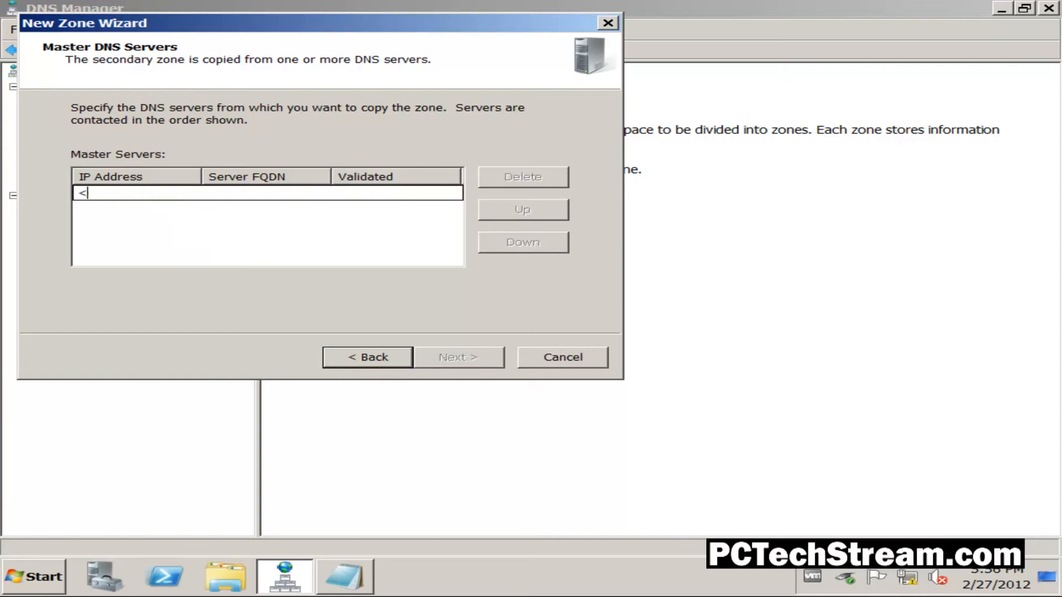
{"action": "type", "text": "20.20.20.72"}
{"action": "key", "text": "Return"}
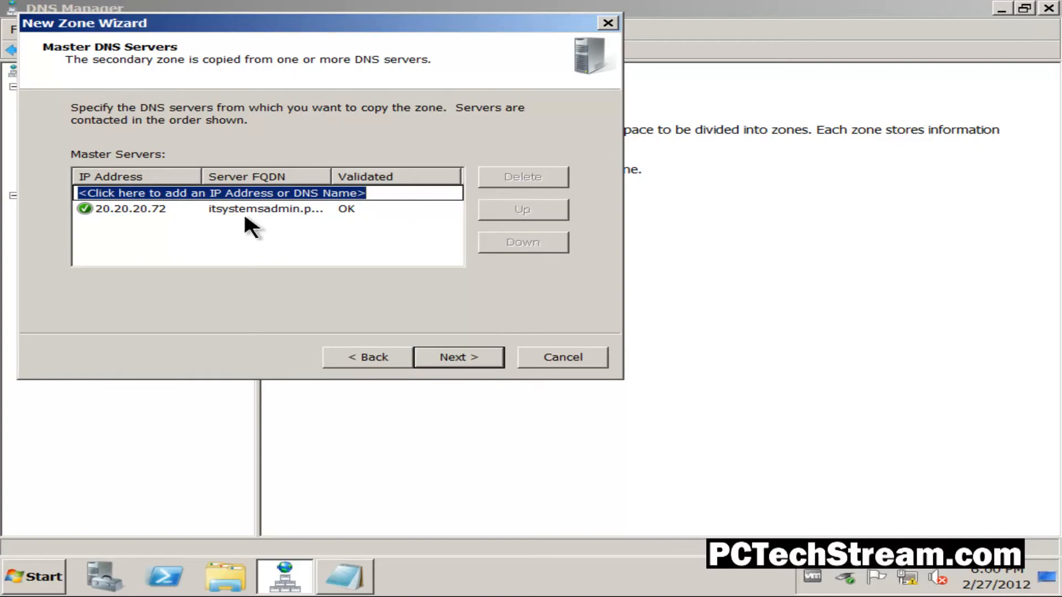
{"action": "left_click_drag", "start_coordinate": [332, 175], "coordinate": [432, 174]}
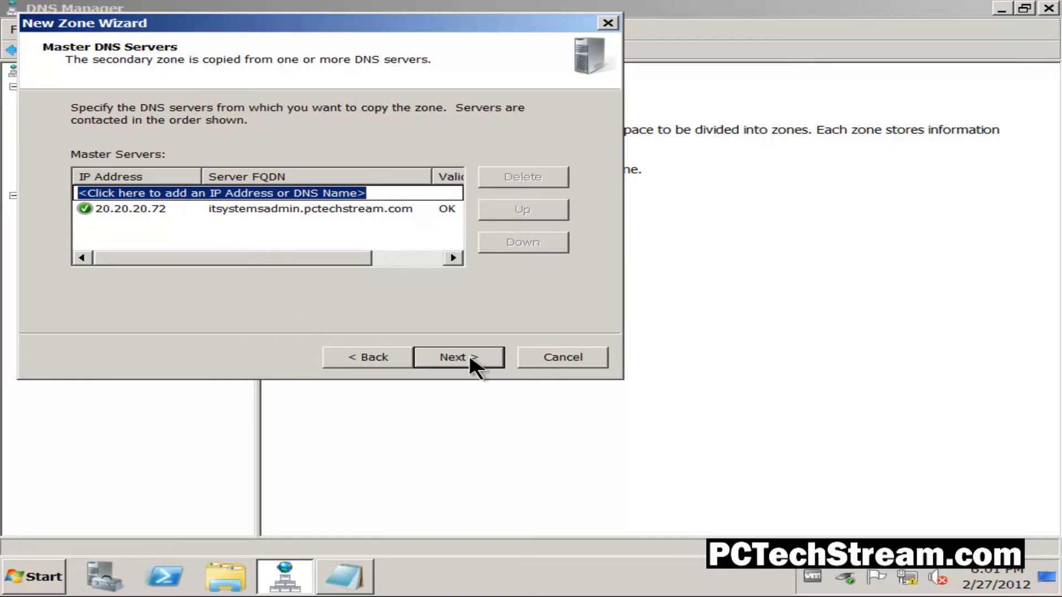
{"action": "left_click", "coordinate": [469, 353]}
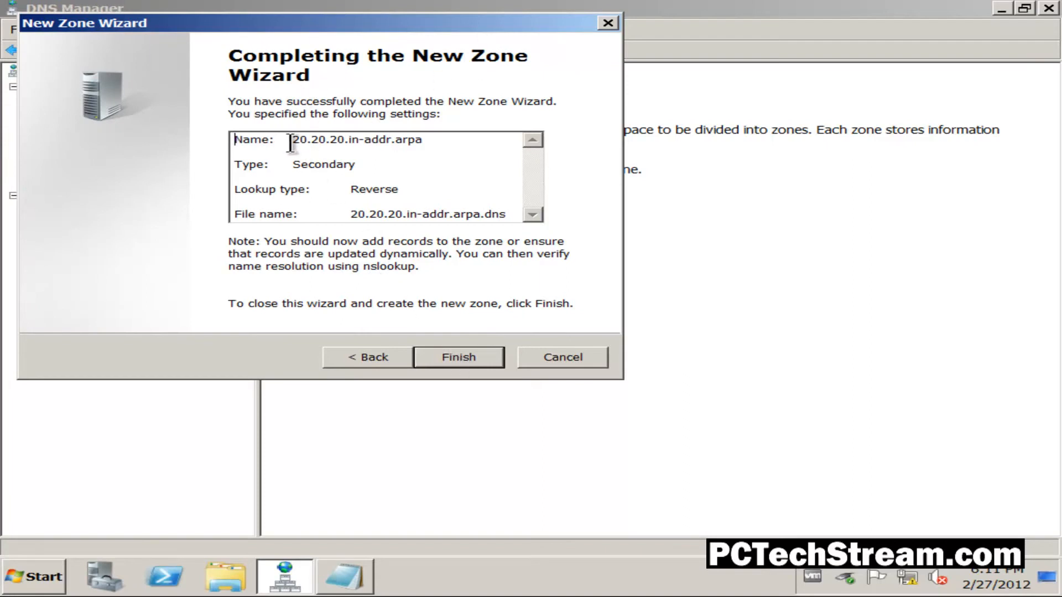
- Review the new zone's name, type, lookup type and file name in the summary, and finish creating the zone
{"action": "left_click_drag", "start_coordinate": [293, 142], "coordinate": [430, 142]}
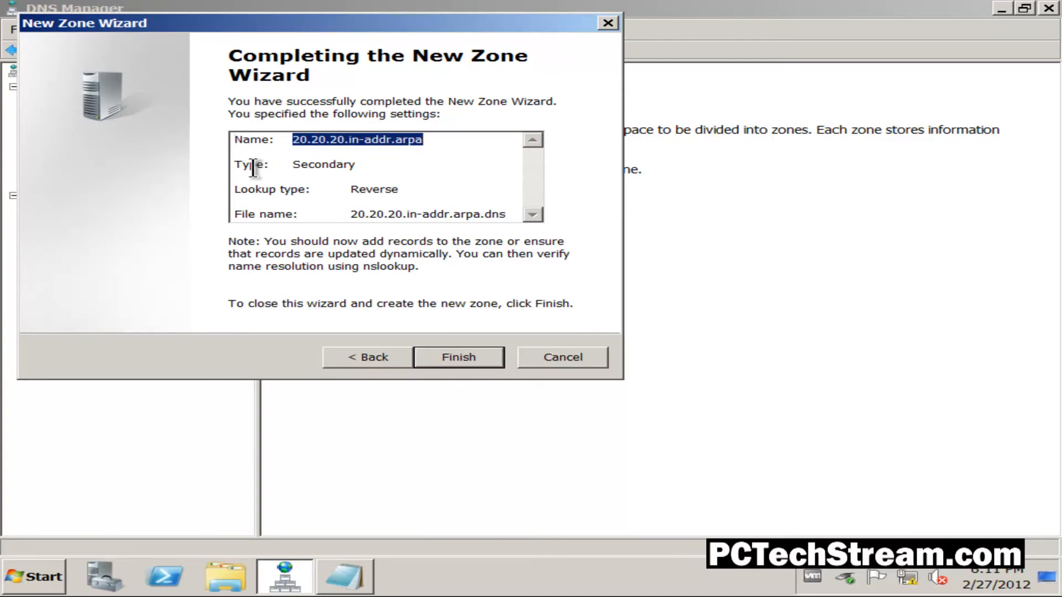
{"action": "left_click_drag", "start_coordinate": [292, 164], "coordinate": [359, 164]}
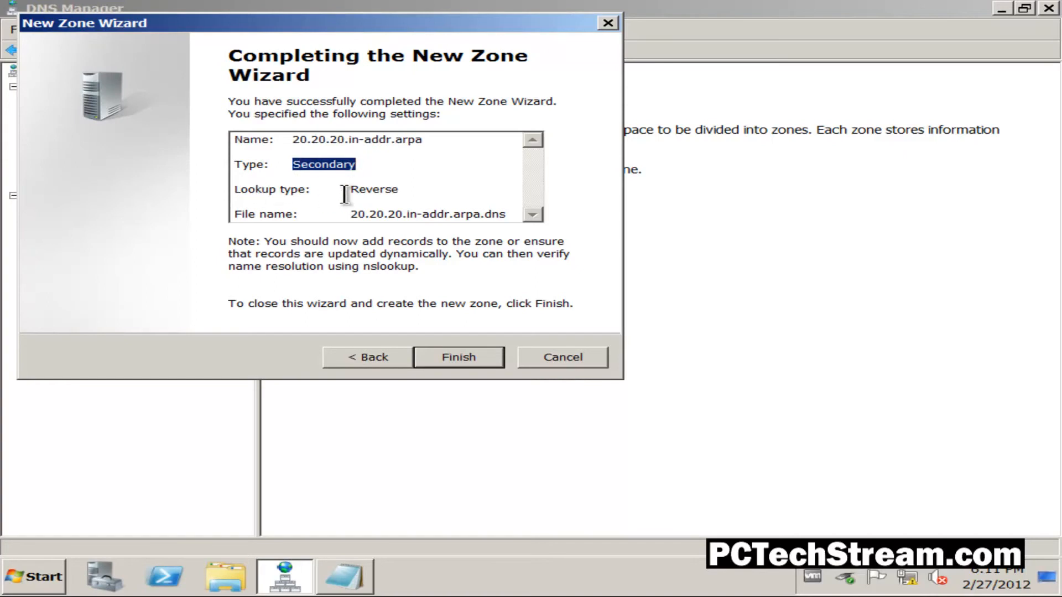
{"action": "left_click_drag", "start_coordinate": [353, 191], "coordinate": [395, 189]}
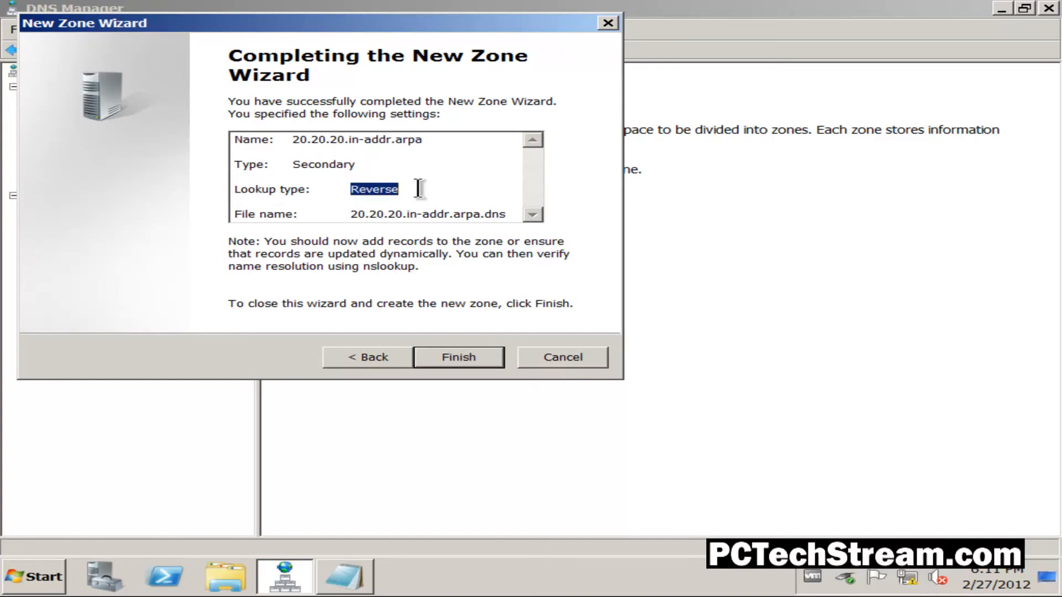
{"action": "left_click_drag", "start_coordinate": [232, 216], "coordinate": [358, 215]}
{"action": "left_click_drag", "start_coordinate": [396, 214], "coordinate": [480, 214]}
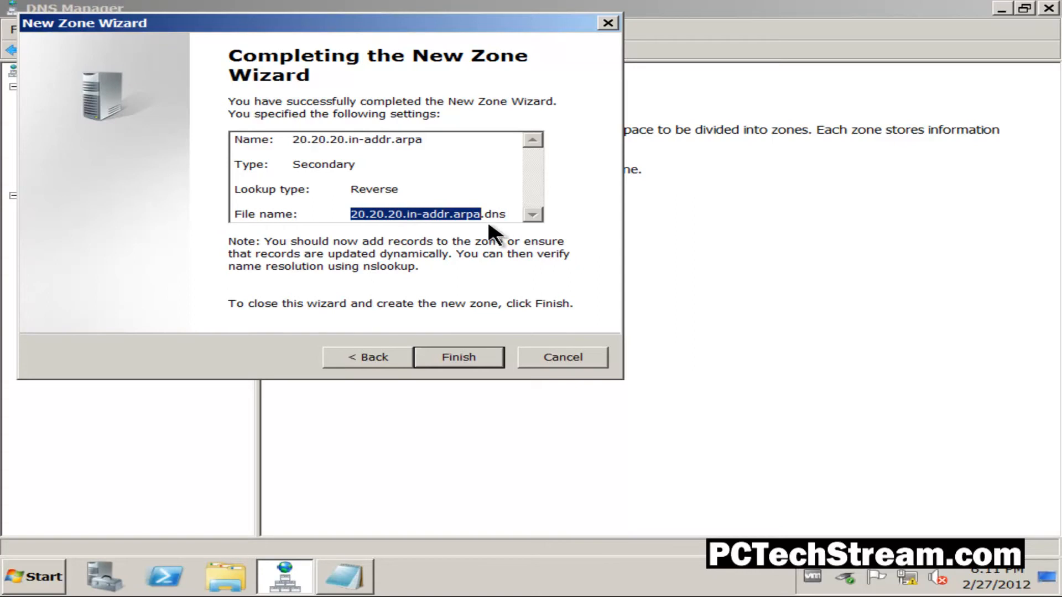
{"action": "left_click_drag", "start_coordinate": [507, 214], "coordinate": [480, 215]}
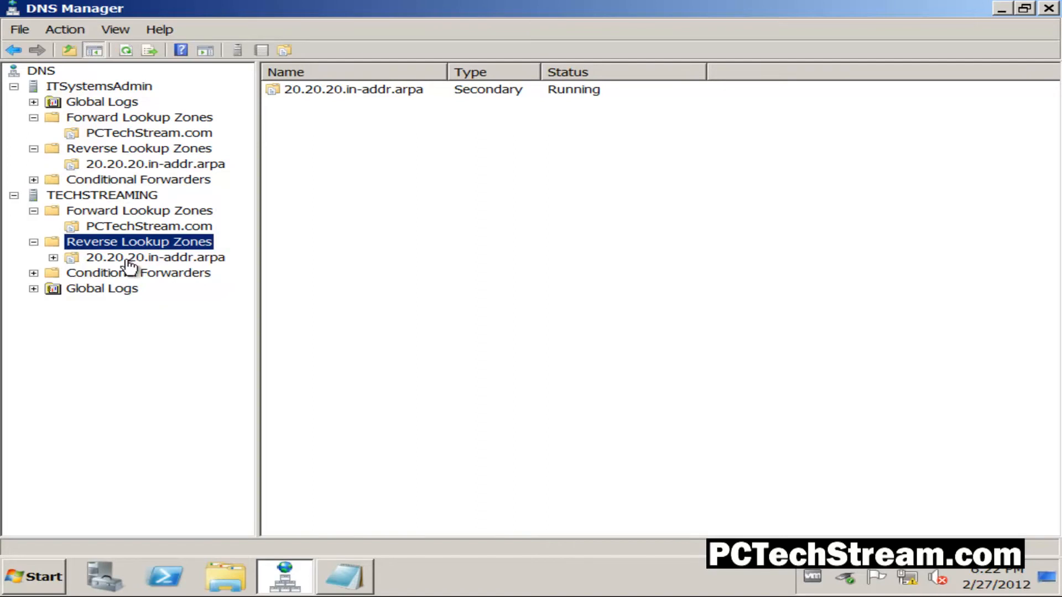
- Refresh the 20.20.20.in-addr.arpa zone on TECHSTREAMING and try to transfer it from the master
{"action": "left_click", "coordinate": [177, 260]}
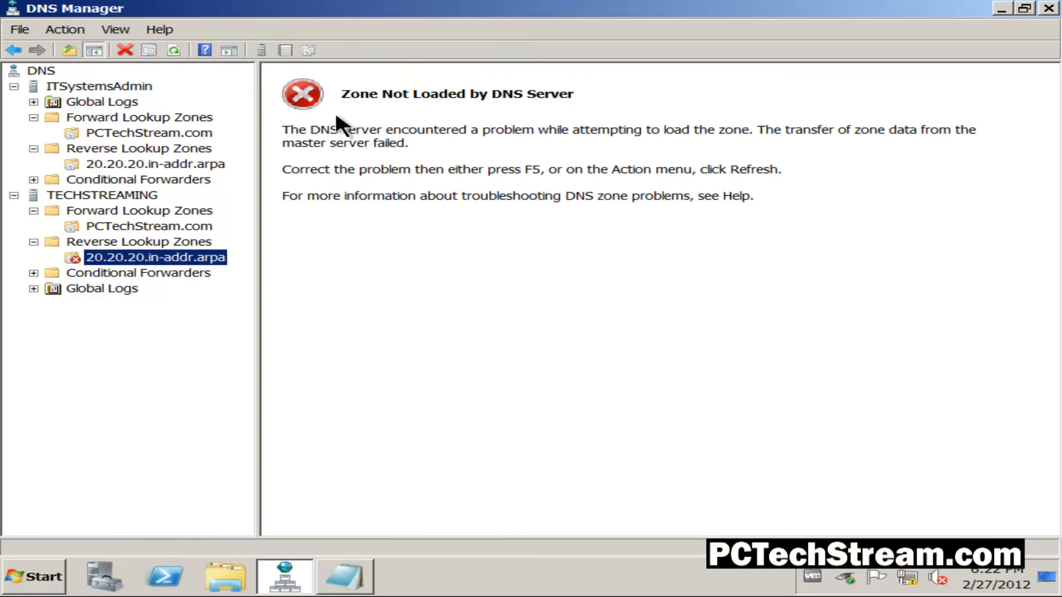
{"action": "right_click", "coordinate": [208, 259]}
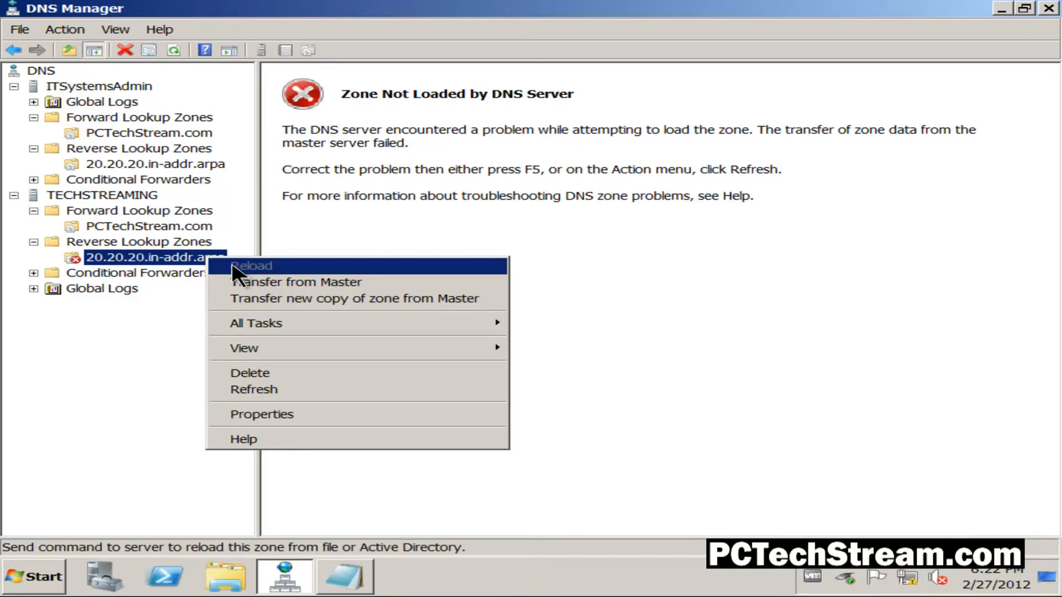
{"action": "left_click", "coordinate": [271, 390]}
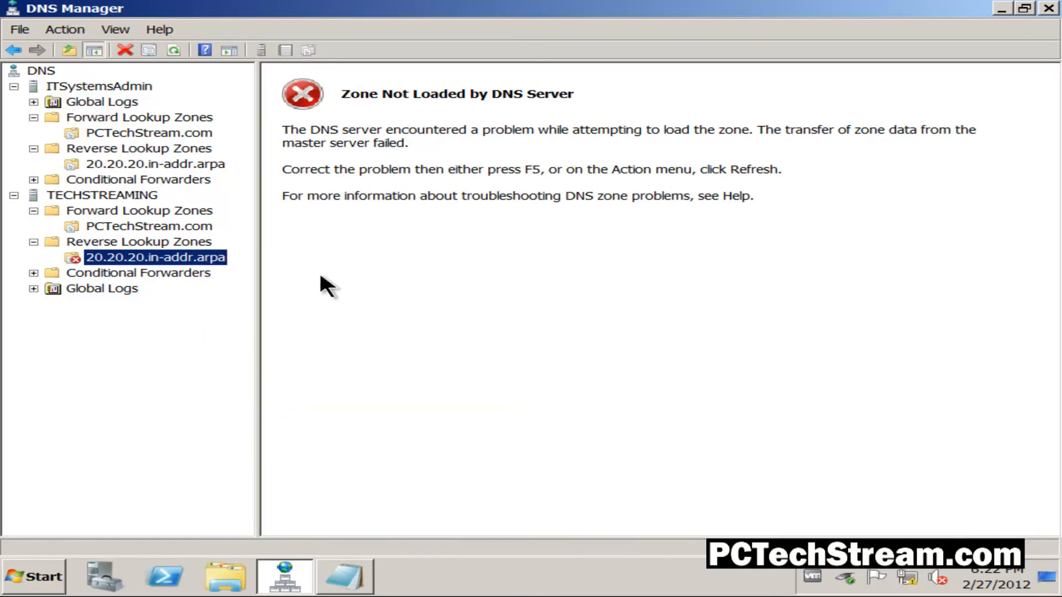
{"action": "right_click", "coordinate": [201, 259]}
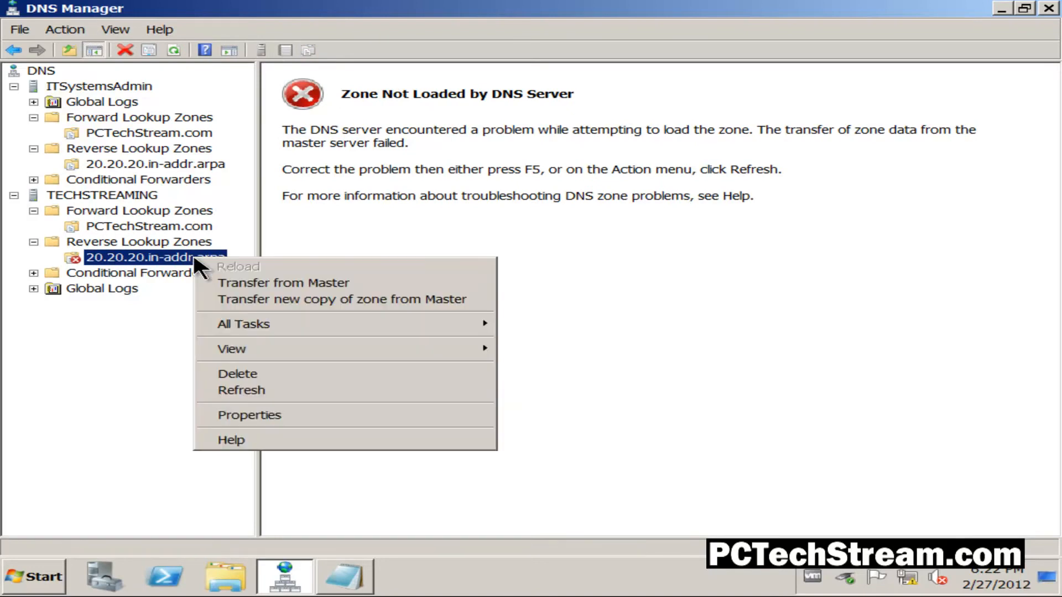
{"action": "left_click", "coordinate": [262, 284]}
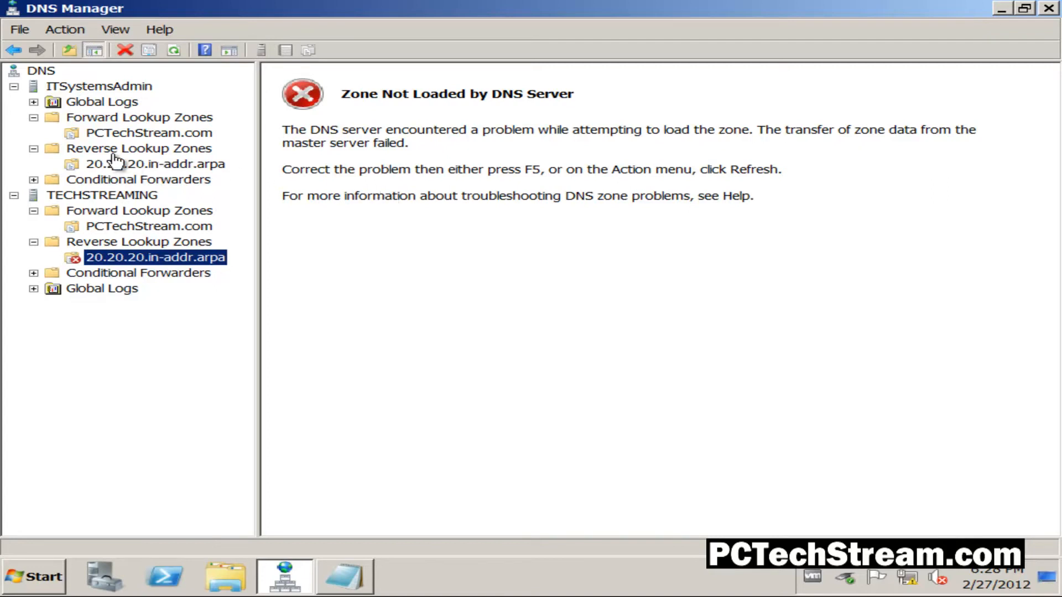
- Review the dynamic updates, name servers and zone transfer settings in the properties of ITSystemsAdmin's 20.20.20.in-addr.arpa zone
{"action": "left_click", "coordinate": [141, 165]}
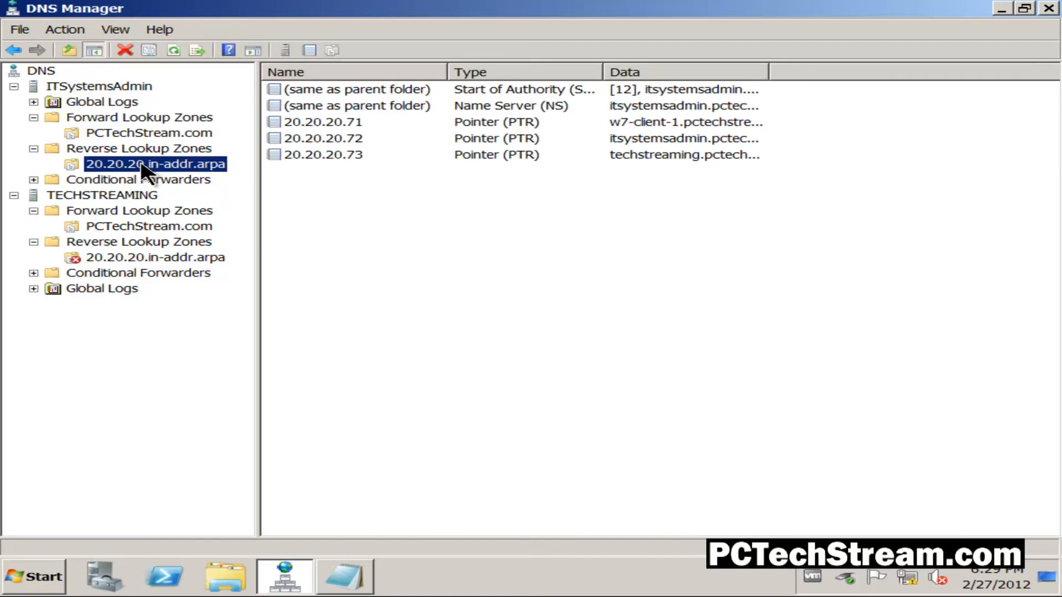
{"action": "right_click", "coordinate": [141, 165]}
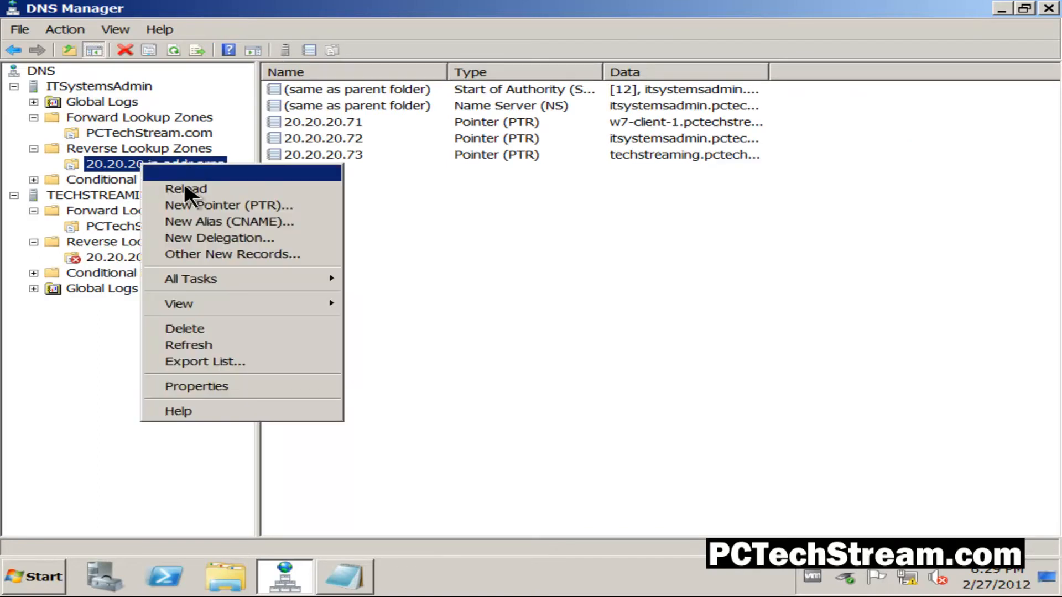
{"action": "left_click", "coordinate": [230, 387]}
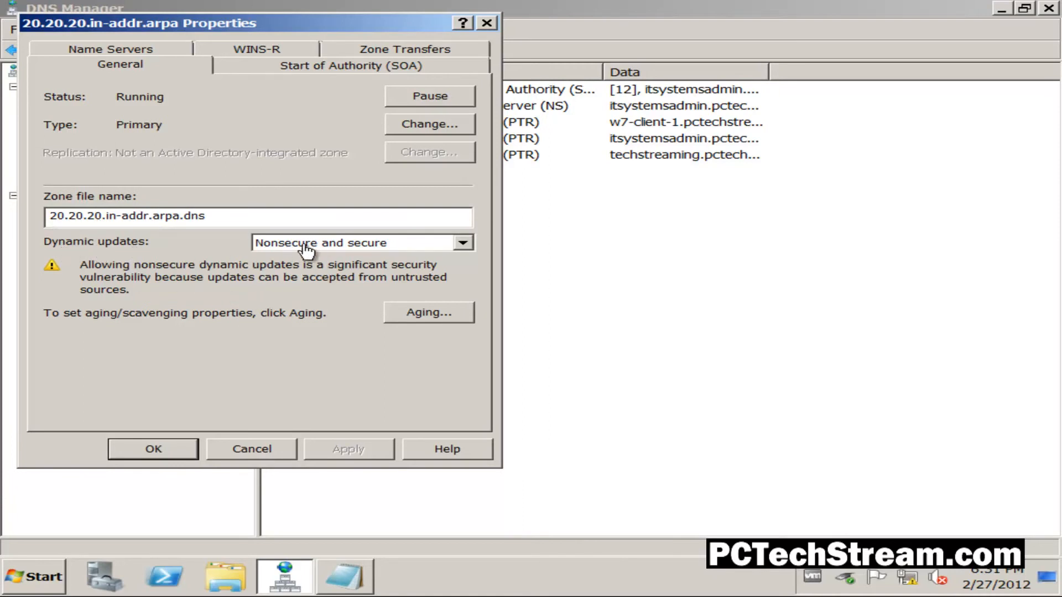
{"action": "left_click", "coordinate": [463, 244]}
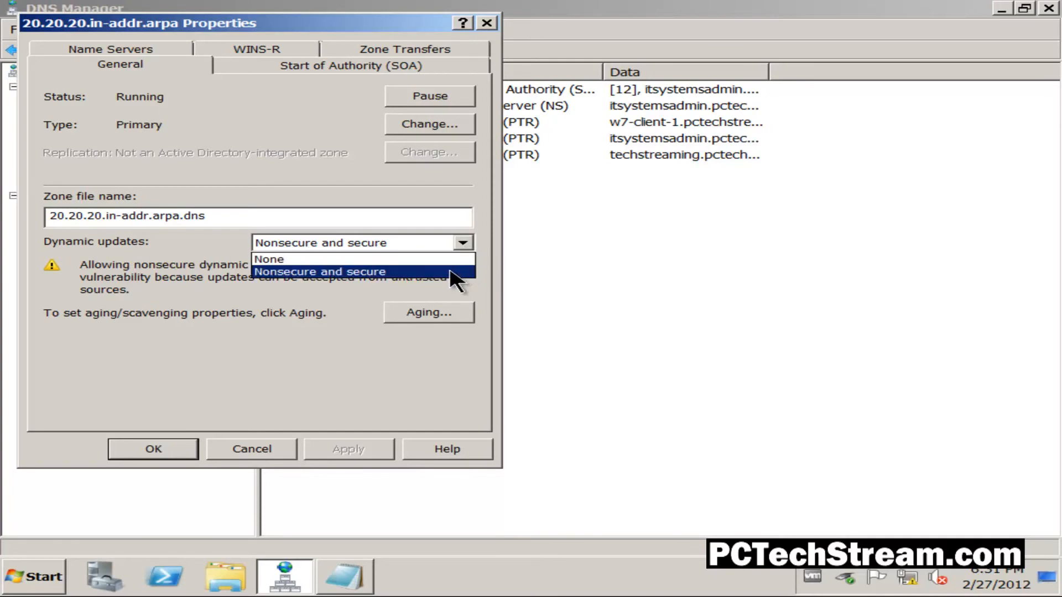
{"action": "left_click", "coordinate": [293, 272]}
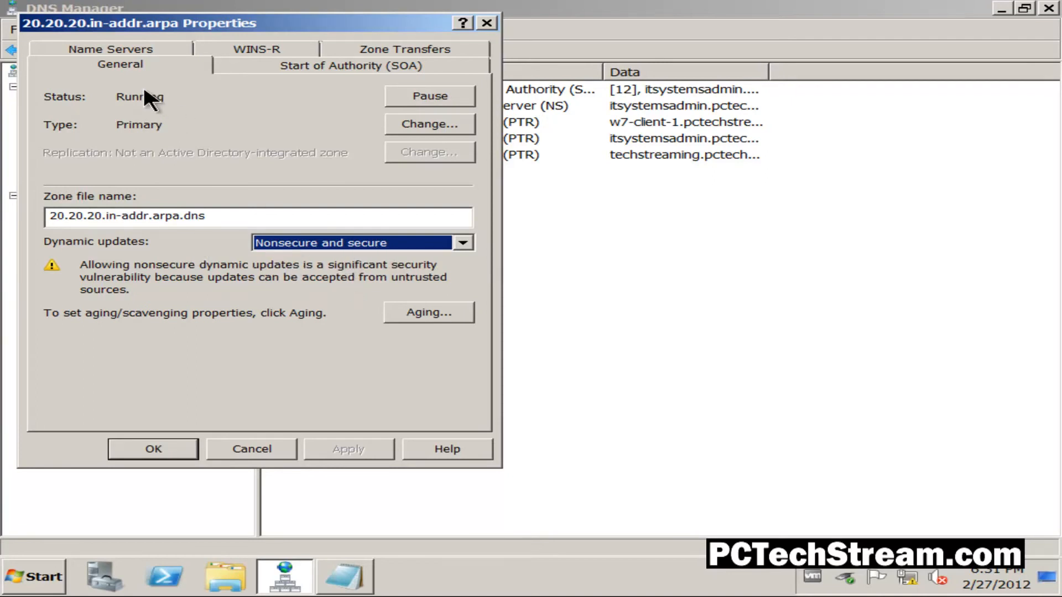
{"action": "left_click", "coordinate": [88, 54]}
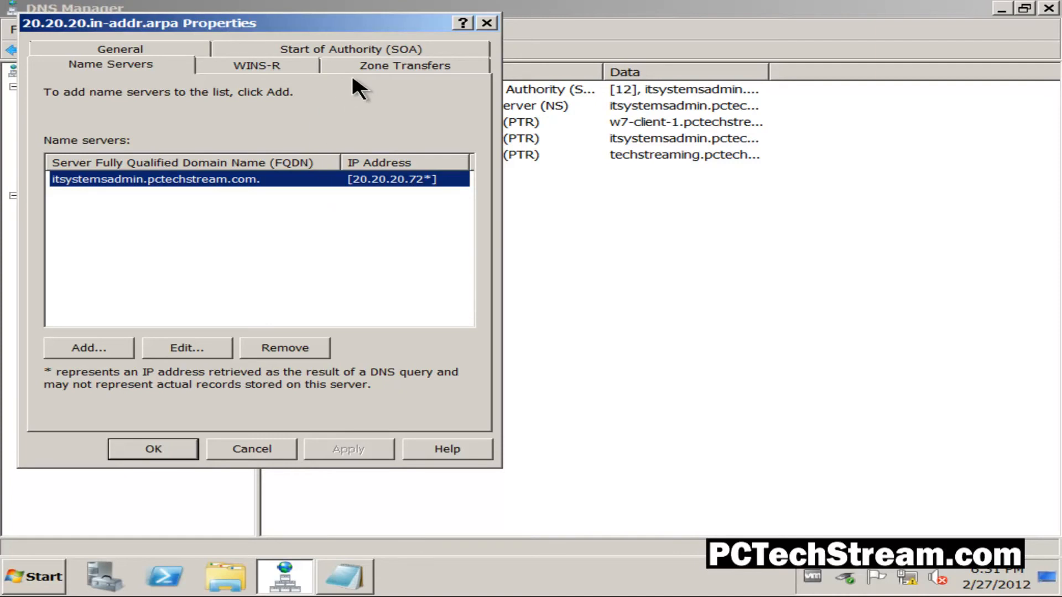
{"action": "left_click", "coordinate": [369, 71]}
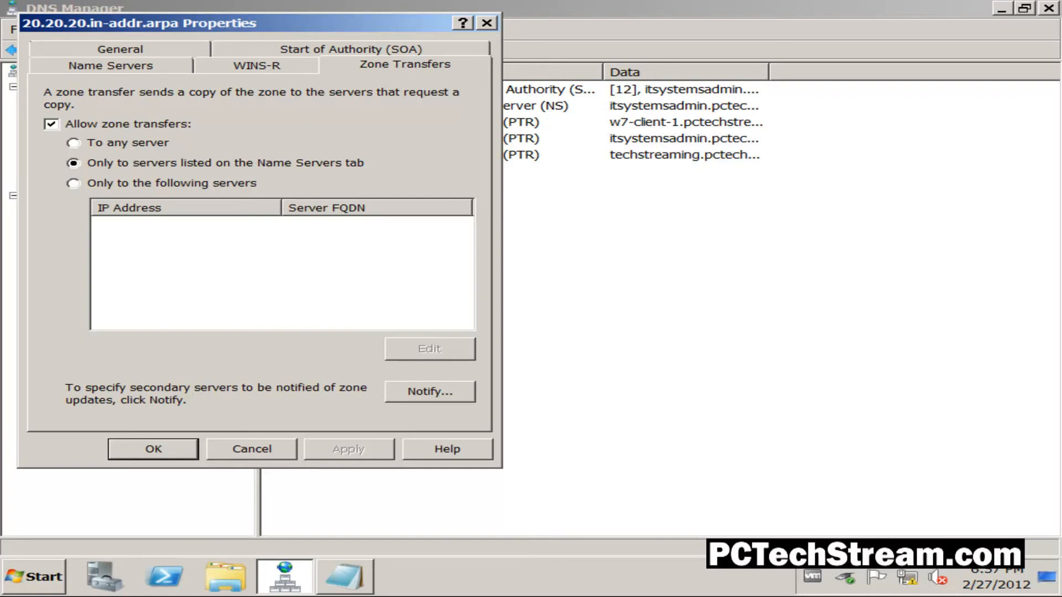
- Start a new name server record for ITSystemsAdmin's 20.20.20.in-addr.arpa zone and copy the TechStreaming server's full computer name from its system properties
{"action": "left_click", "coordinate": [129, 67]}
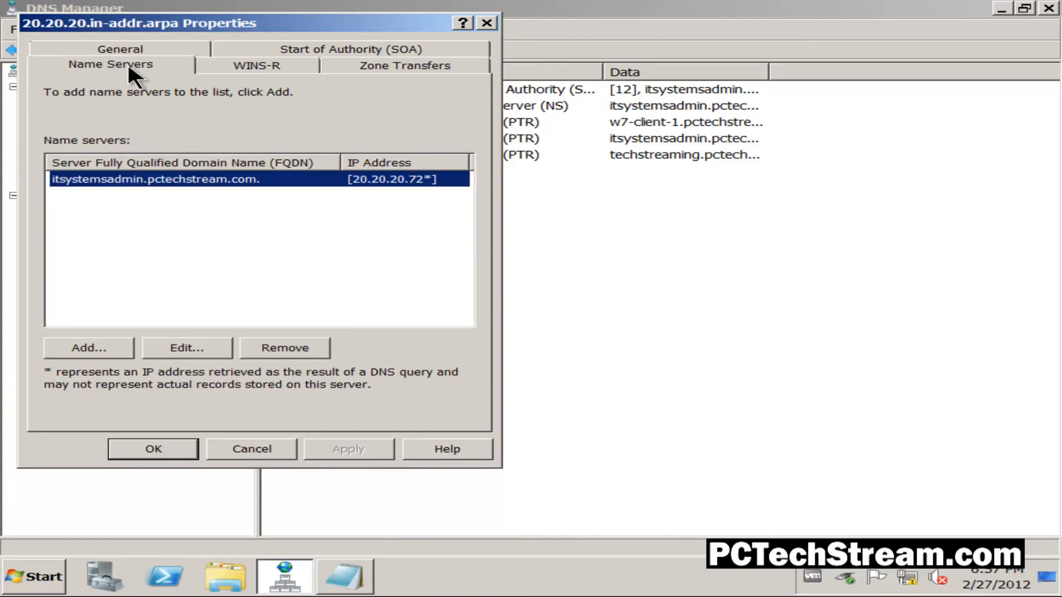
{"action": "left_click", "coordinate": [84, 348]}
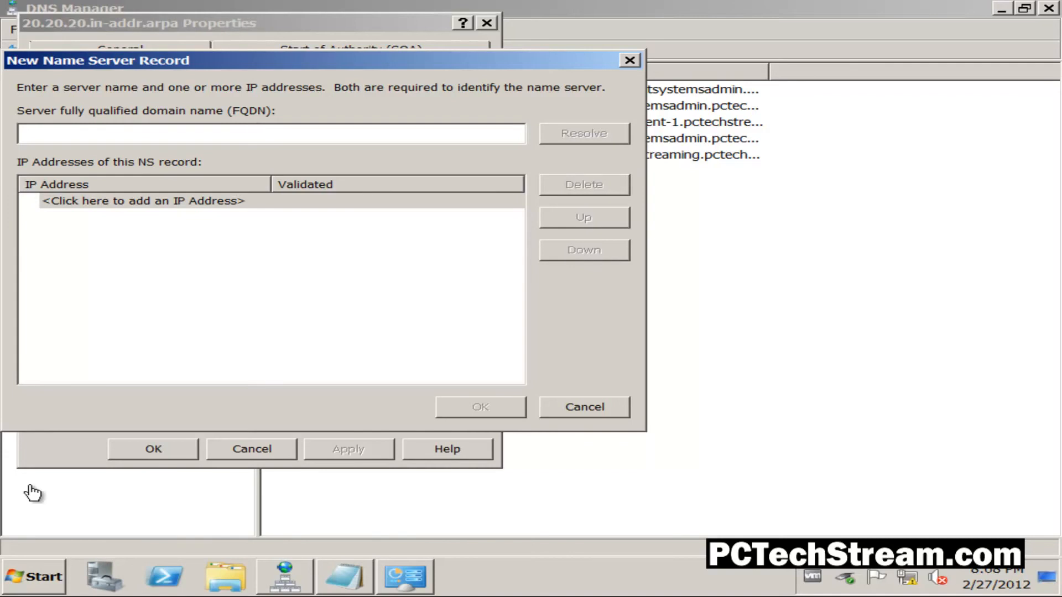
{"action": "left_click", "coordinate": [34, 585]}
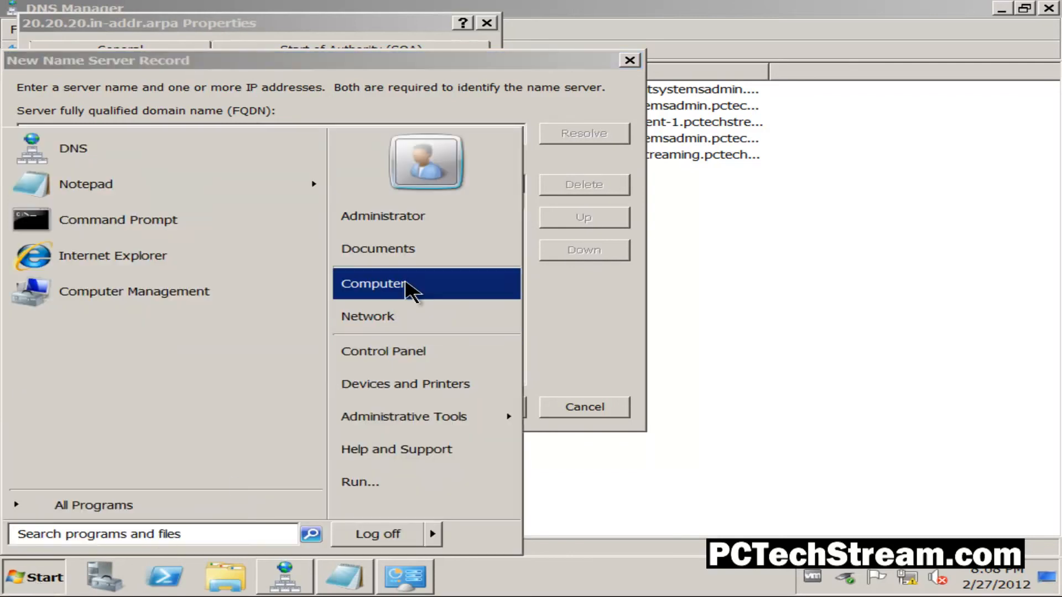
{"action": "right_click", "coordinate": [411, 288]}
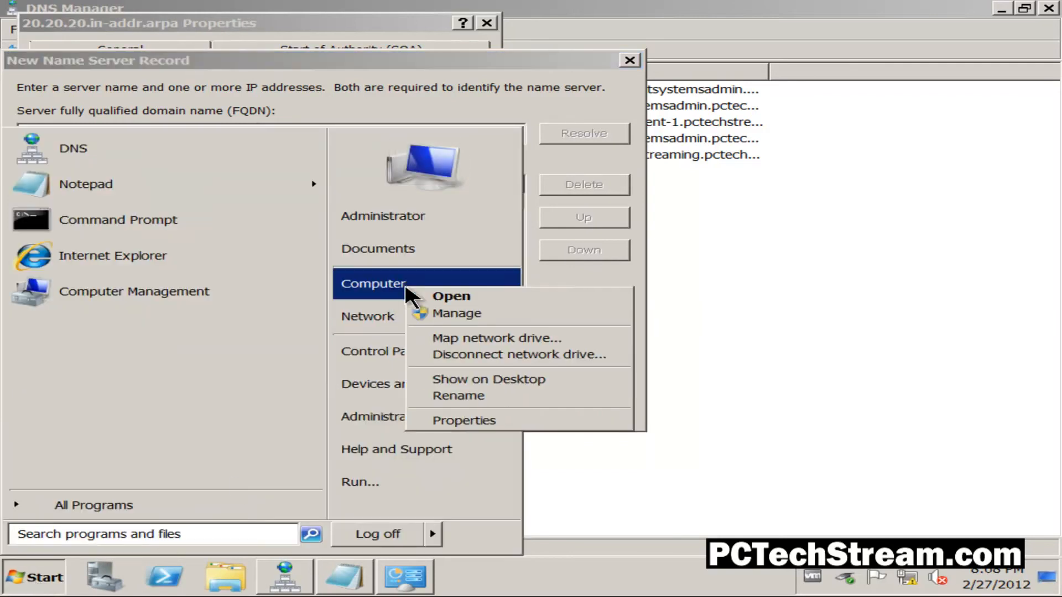
{"action": "left_click", "coordinate": [501, 421]}
{"action": "left_click", "coordinate": [271, 163]}
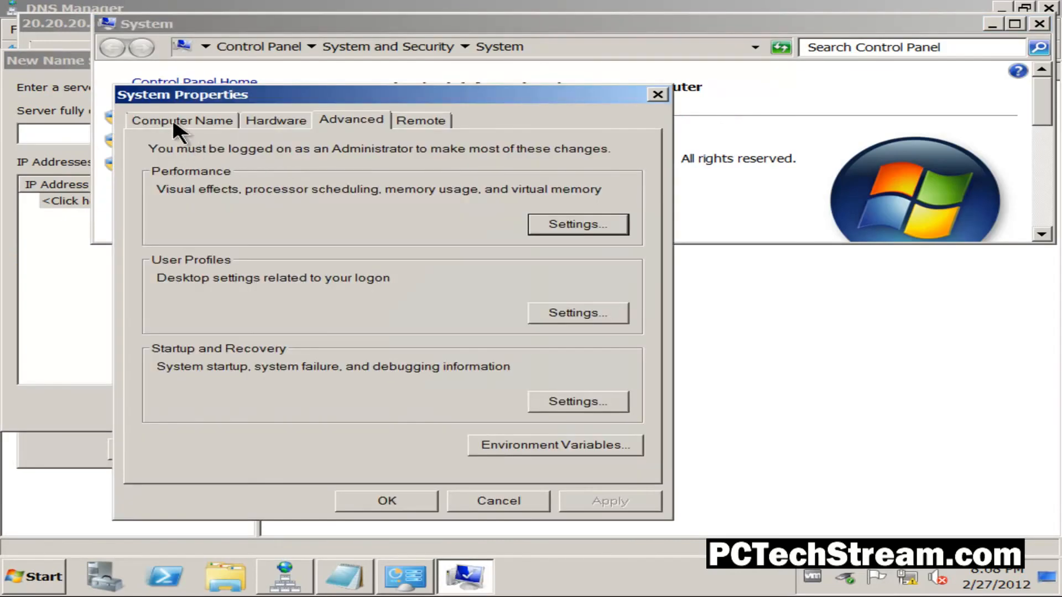
{"action": "left_click", "coordinate": [172, 123]}
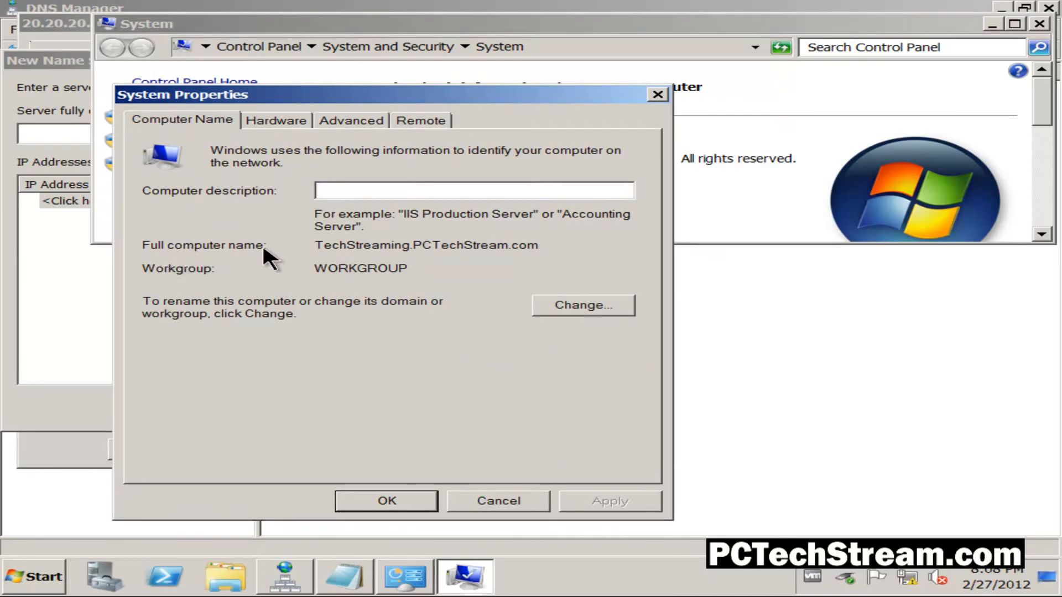
{"action": "left_click_drag", "start_coordinate": [310, 245], "coordinate": [546, 249]}
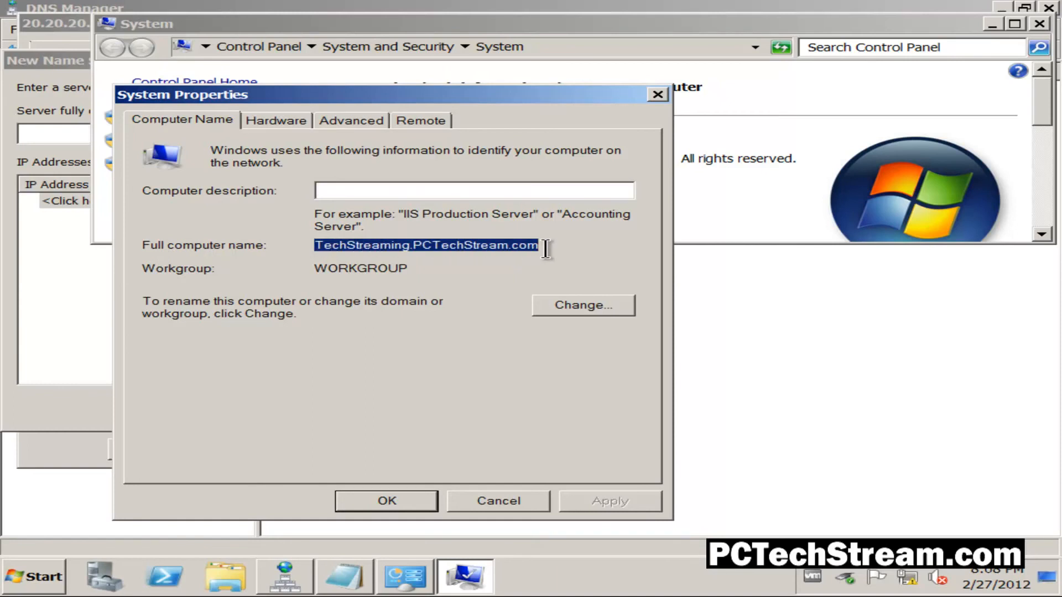
{"action": "right_click", "coordinate": [484, 247]}
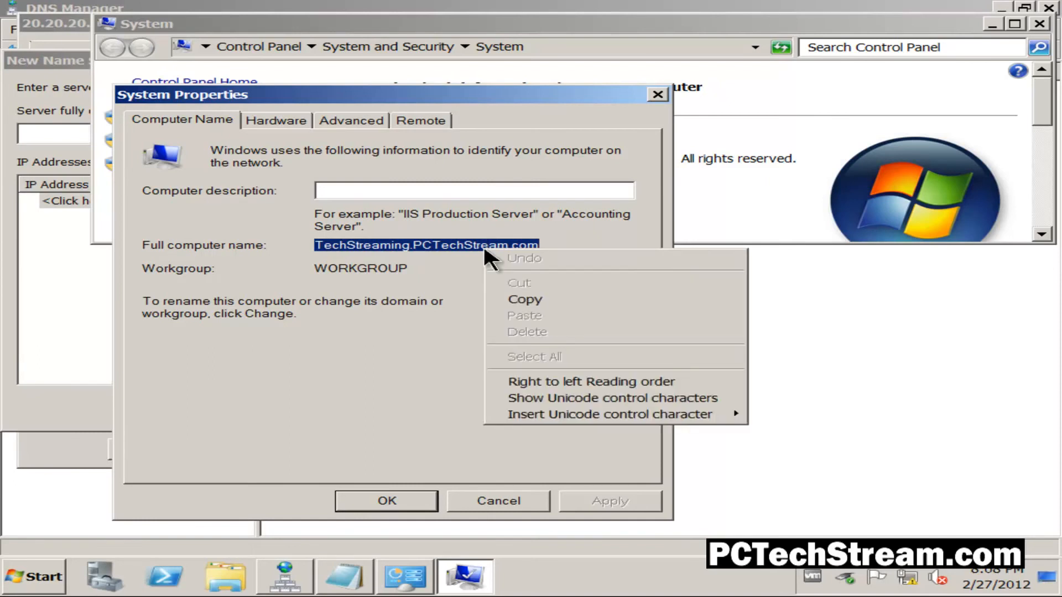
{"action": "left_click", "coordinate": [524, 297]}
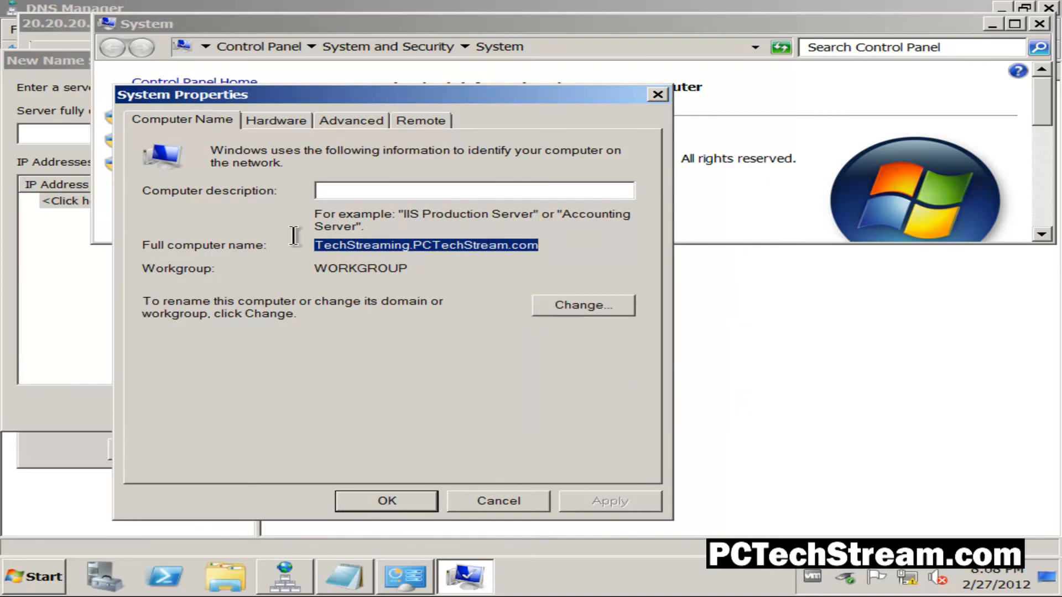
- Enter TechStreaming.PCTechStream.com as the name server's FQDN, resolve its IP addresses, and save the record in the zone's properties
{"action": "left_click", "coordinate": [76, 139]}
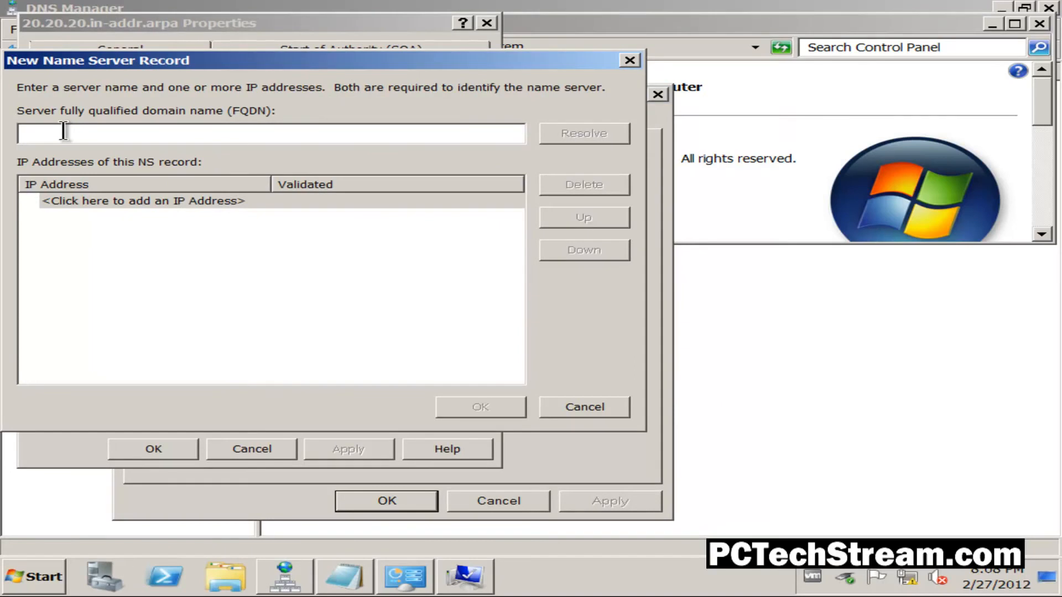
{"action": "key", "text": "ctrl+v"}
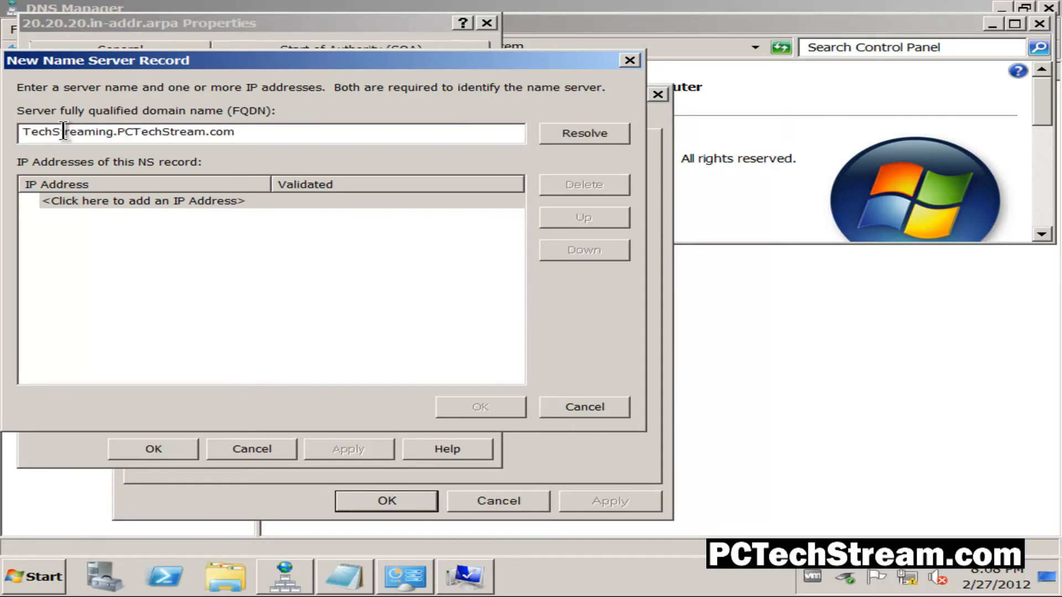
{"action": "left_click", "coordinate": [586, 133]}
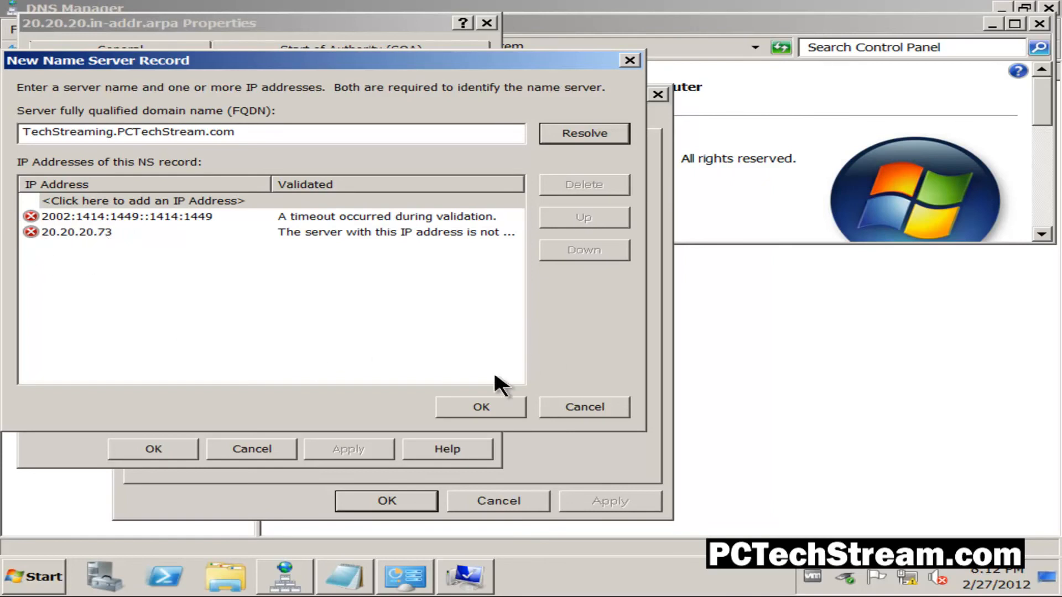
{"action": "left_click", "coordinate": [481, 408]}
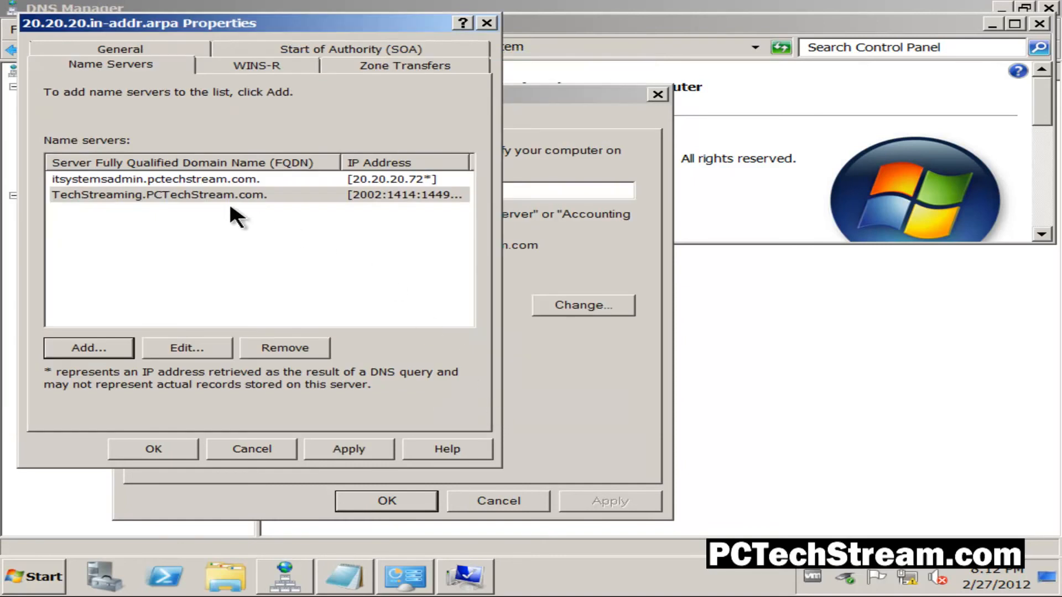
{"action": "left_click", "coordinate": [204, 196]}
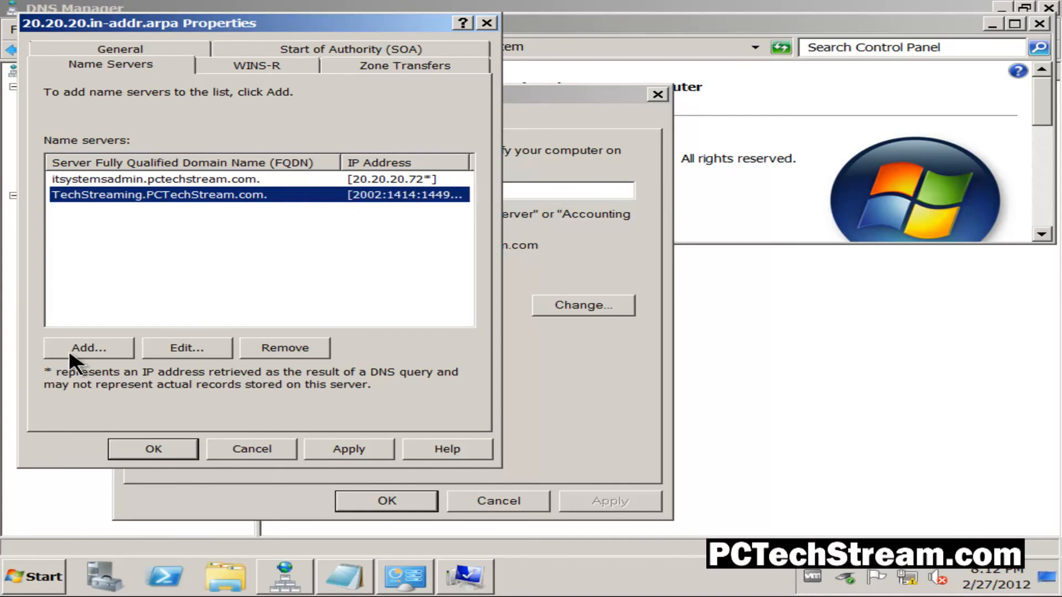
{"action": "left_click", "coordinate": [350, 447]}
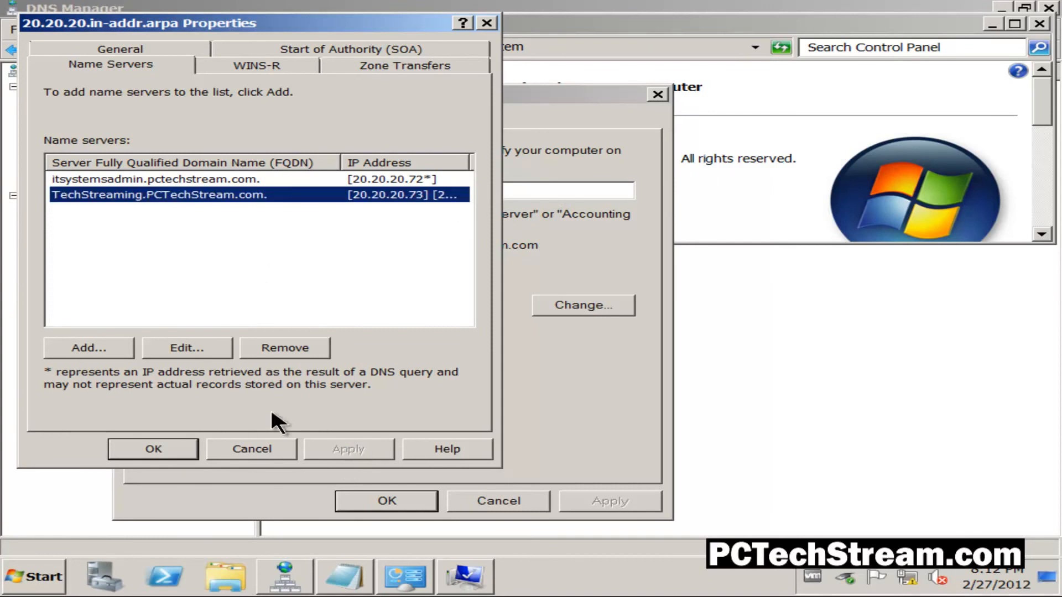
{"action": "left_click", "coordinate": [154, 449]}
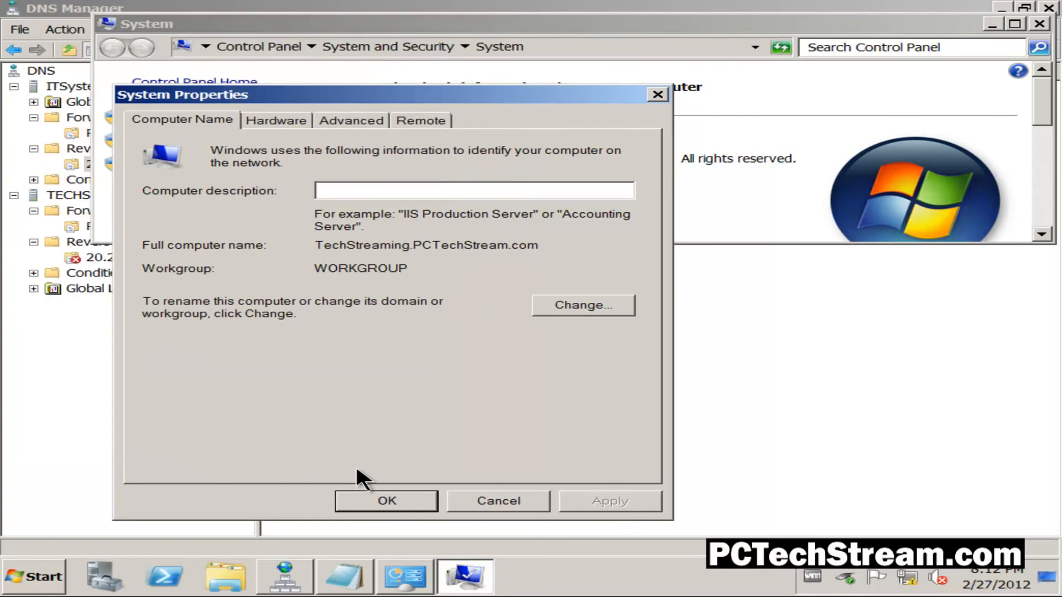
- Close the system information windows and refresh the 20.20.20.in-addr.arpa zone on TECHSTREAMING
{"action": "left_click", "coordinate": [499, 501]}
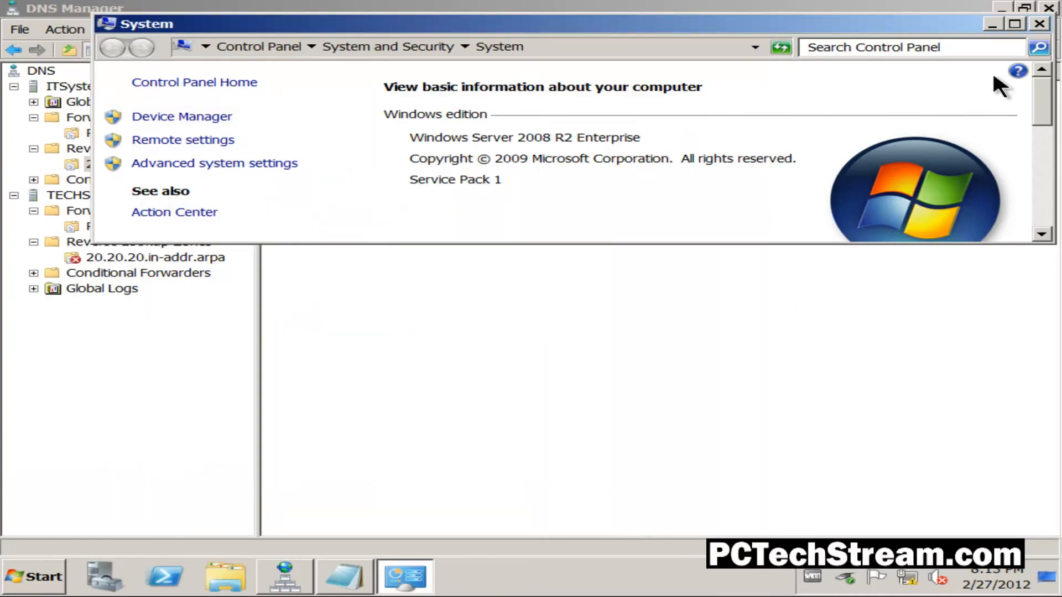
{"action": "left_click", "coordinate": [1039, 24]}
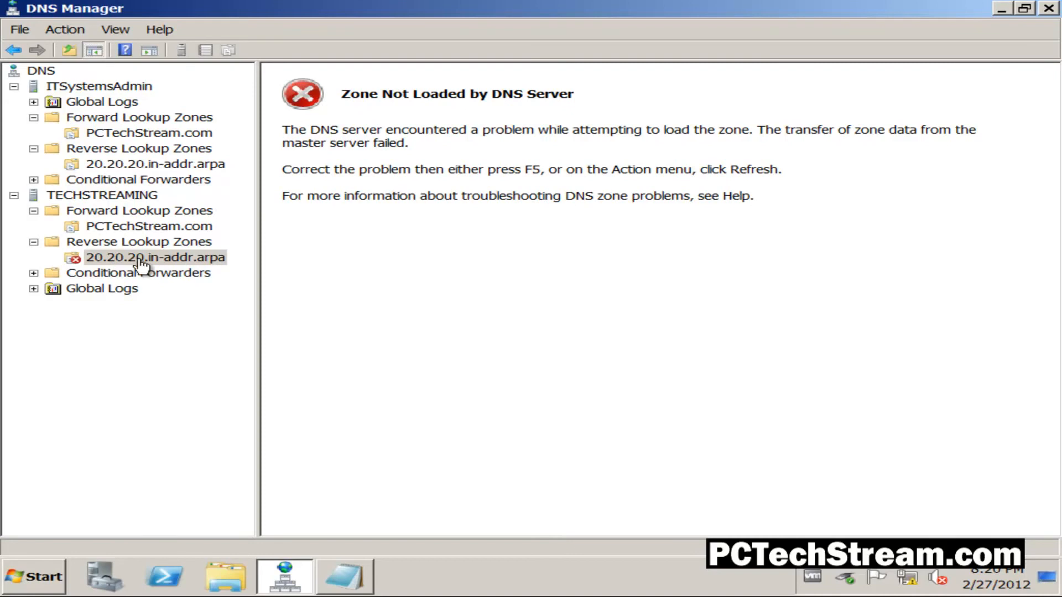
{"action": "left_click", "coordinate": [163, 259]}
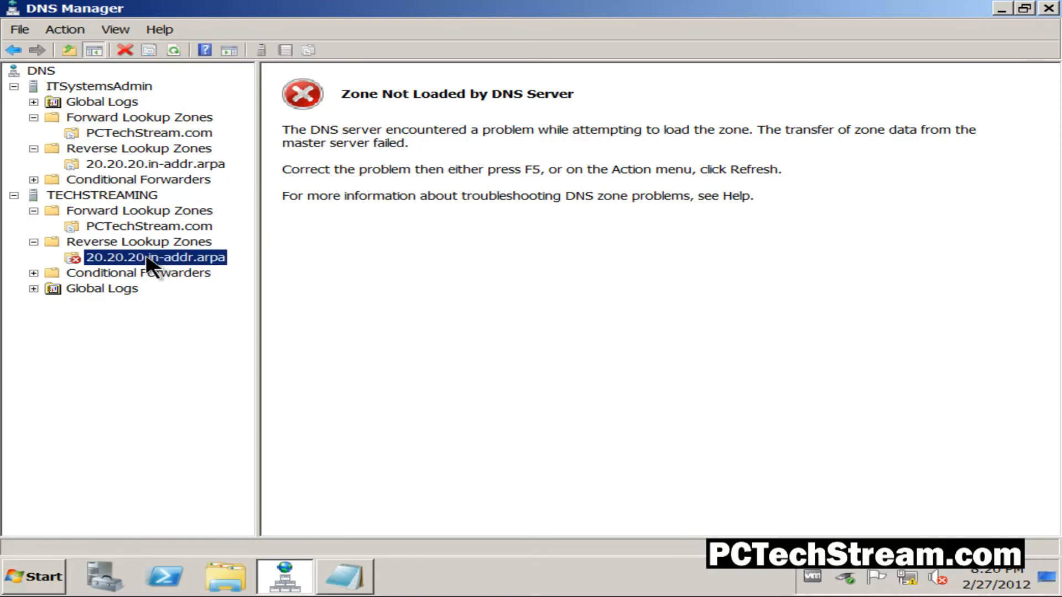
{"action": "left_click", "coordinate": [174, 50]}
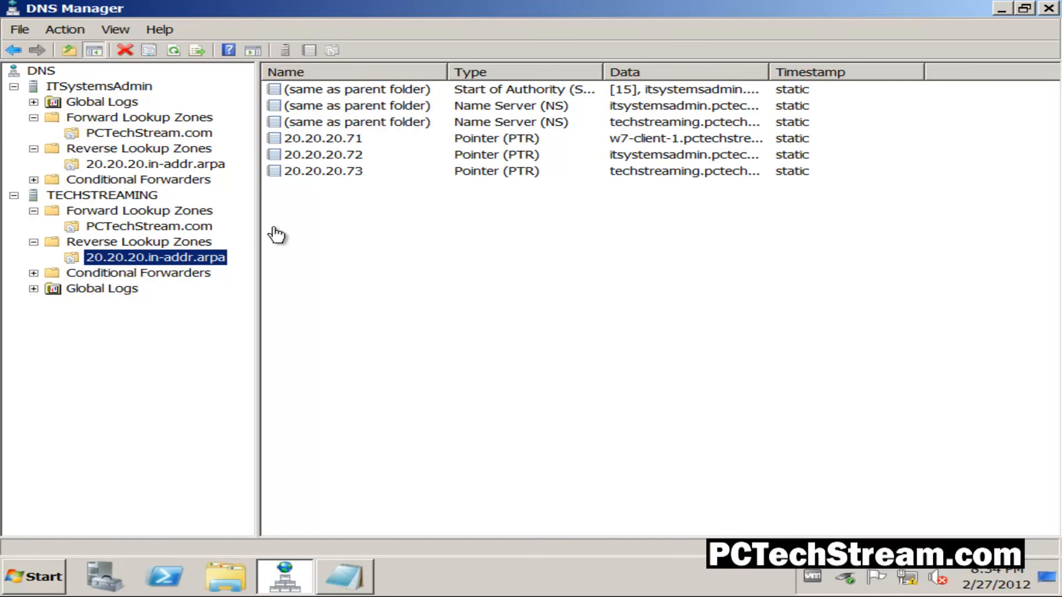
- Compare the actions available for the 20.20.20.73 pointer record in TECHSTREAMING's secondary zone and in ITSystemsAdmin's primary zone
{"action": "left_click", "coordinate": [326, 173]}
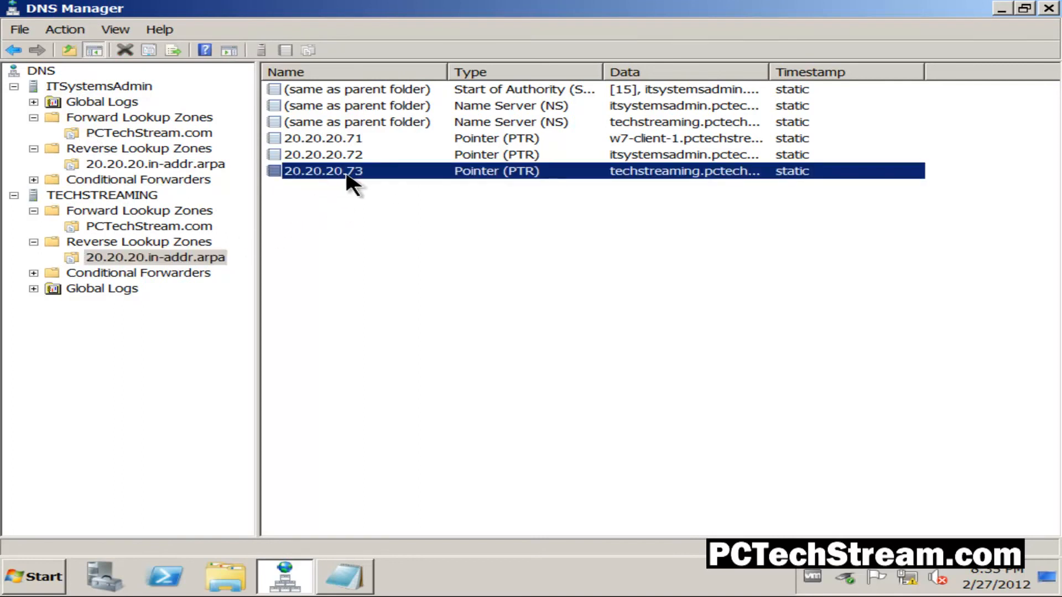
{"action": "right_click", "coordinate": [347, 174]}
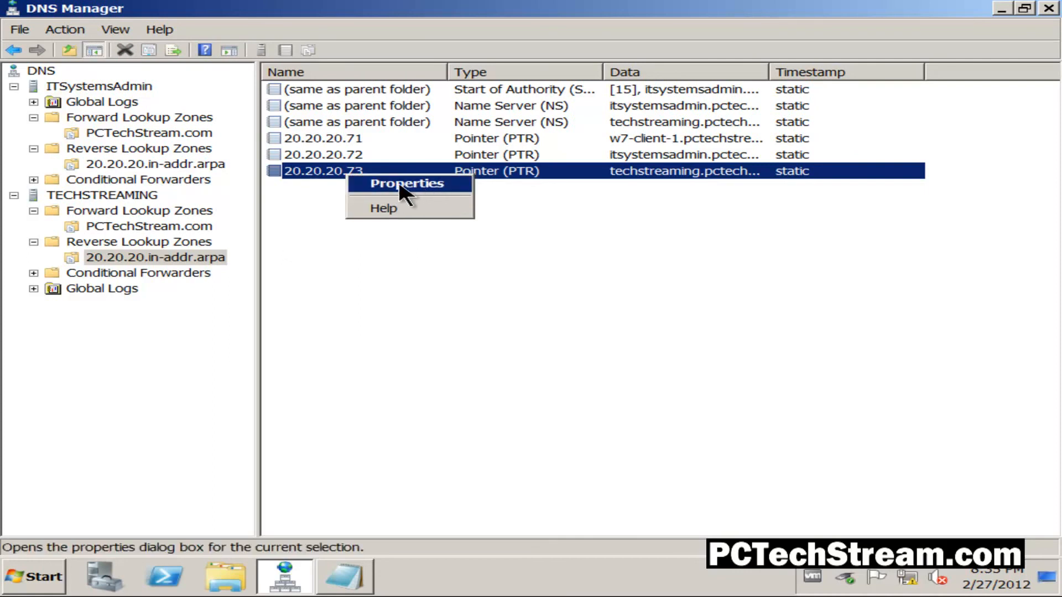
{"action": "left_click", "coordinate": [297, 208]}
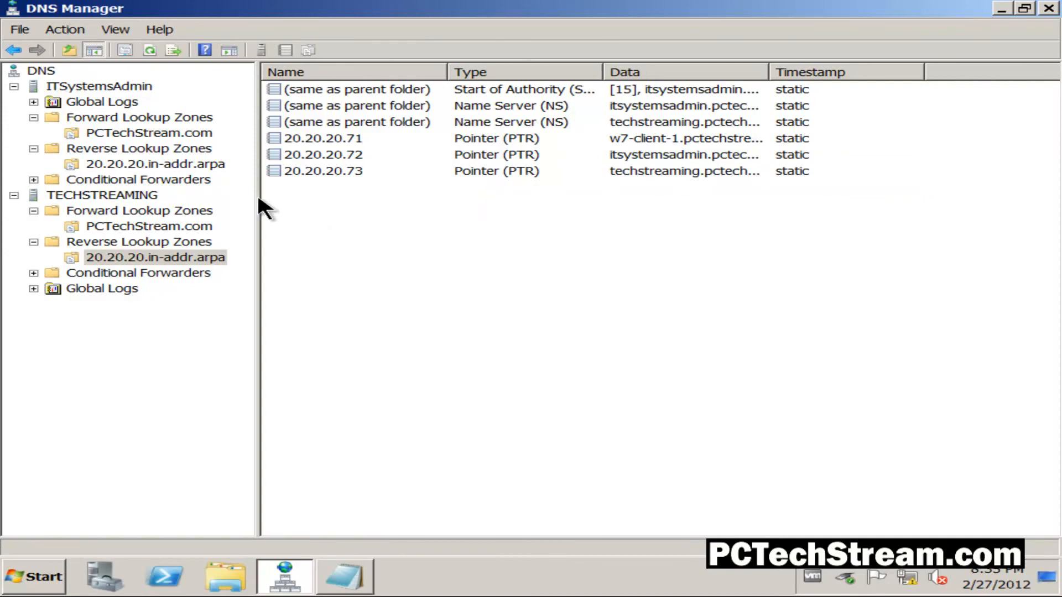
{"action": "left_click", "coordinate": [177, 164]}
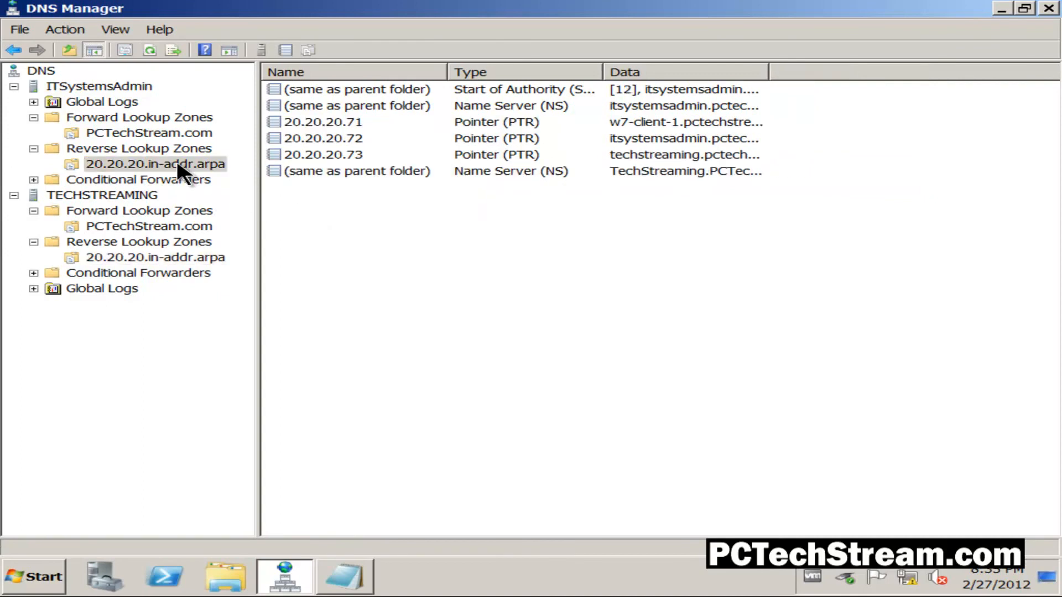
{"action": "left_click", "coordinate": [311, 156]}
{"action": "right_click", "coordinate": [313, 155]}
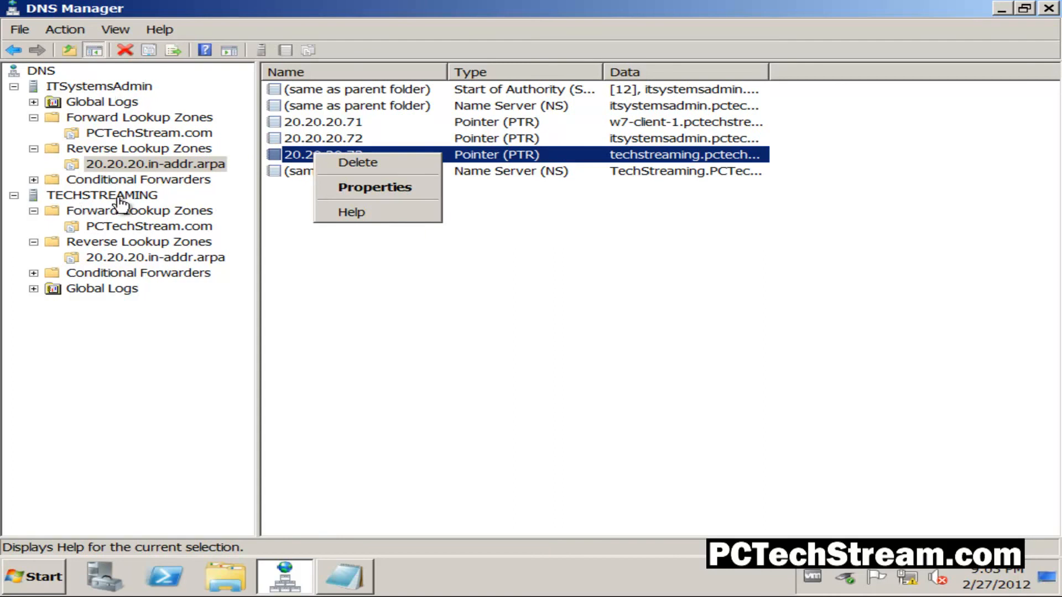
{"action": "left_click", "coordinate": [336, 124]}
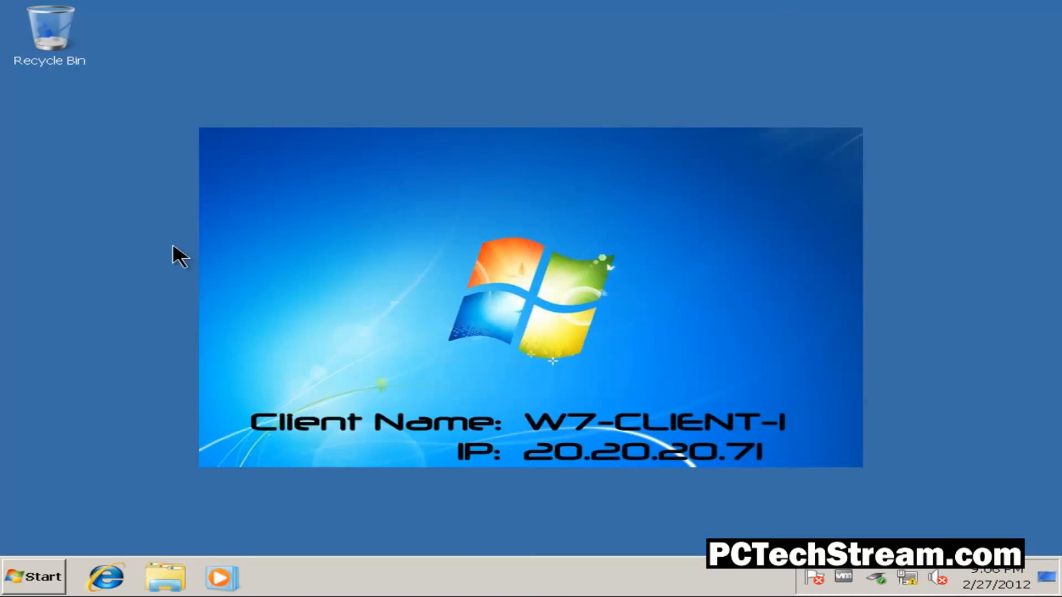
- On W7-CLIENT-1, open a maximized Command Prompt, check the default DNS server with nslookup, and exit nslookup
{"action": "left_click", "coordinate": [46, 575]}
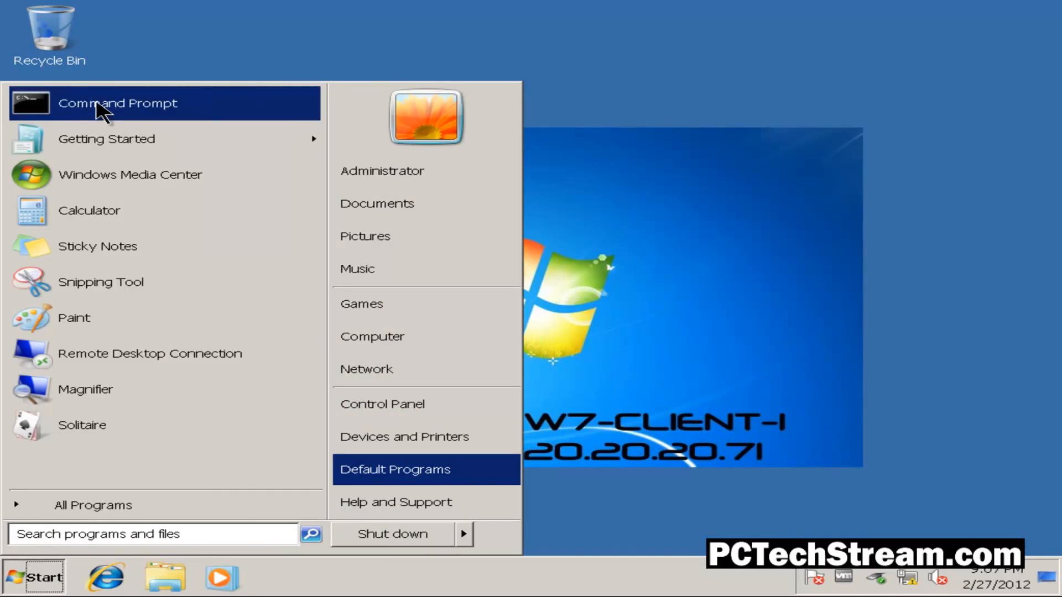
{"action": "left_click", "coordinate": [101, 105]}
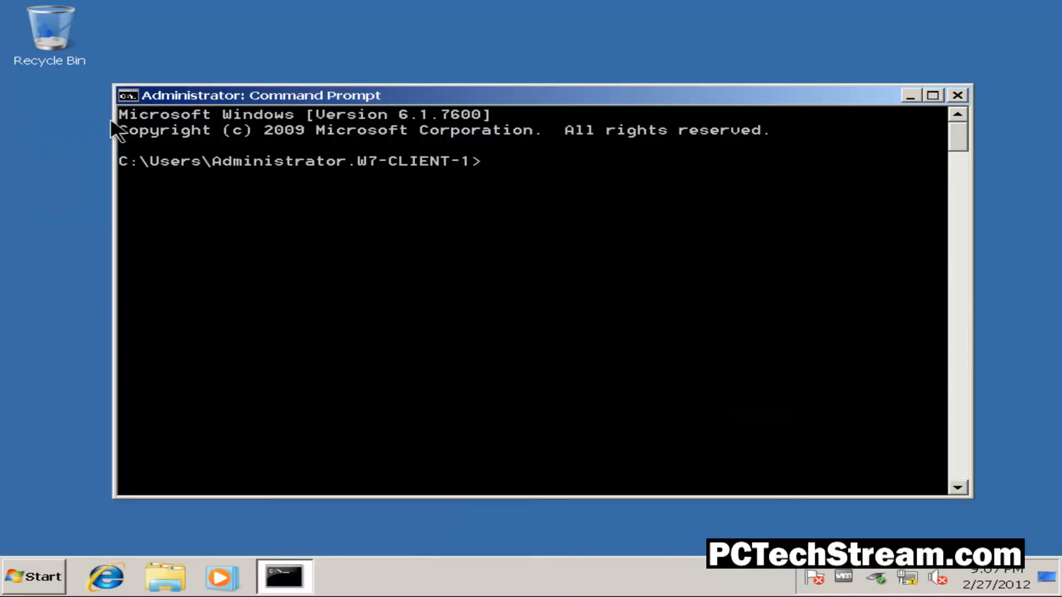
{"action": "double_click", "coordinate": [580, 99]}
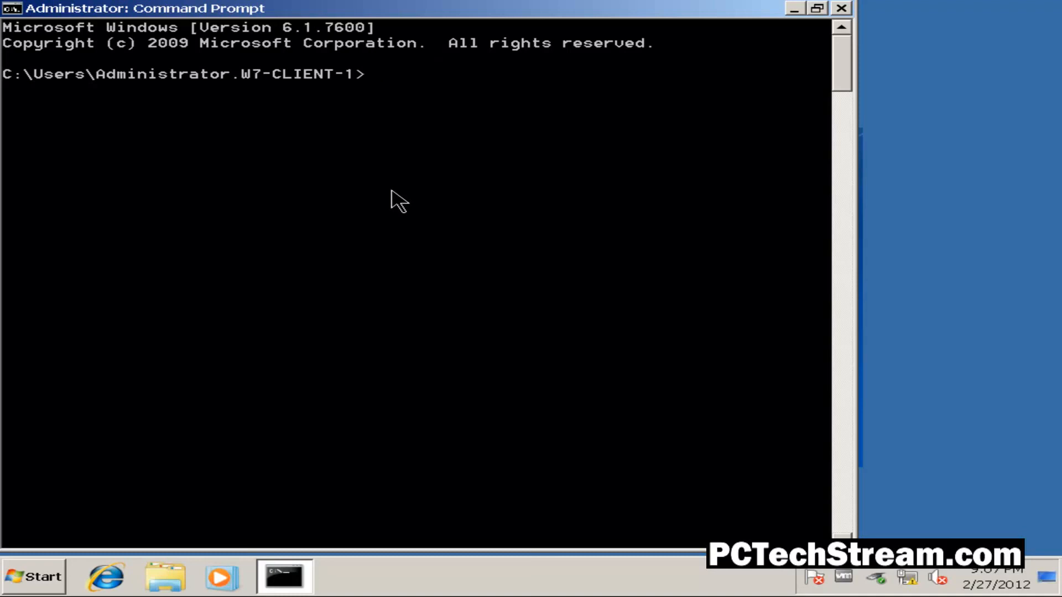
{"action": "type", "text": "nslookup"}
{"action": "key", "text": "Return"}
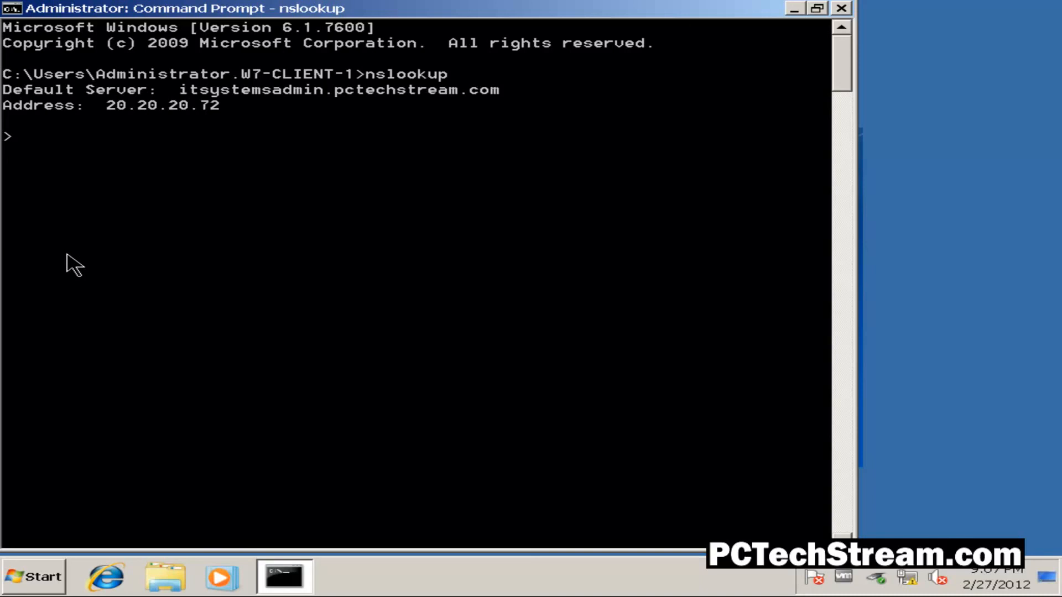
{"action": "key", "text": "ctrl+c"}
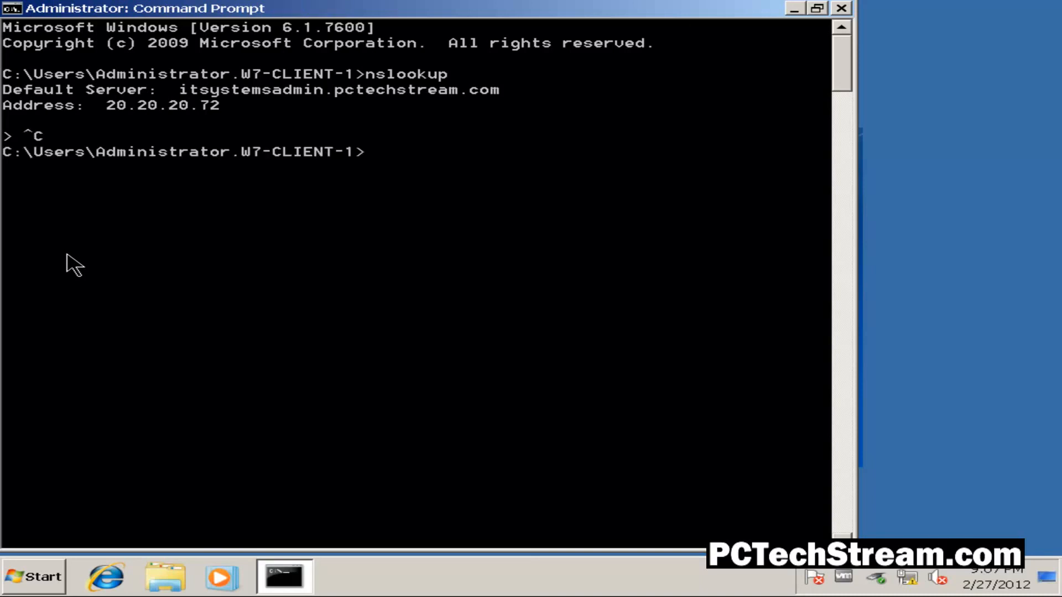
- Run ipconfig /all and examine the client's host name, DNS suffix, IP address and DNS servers
{"action": "type", "text": "ipconfig"}
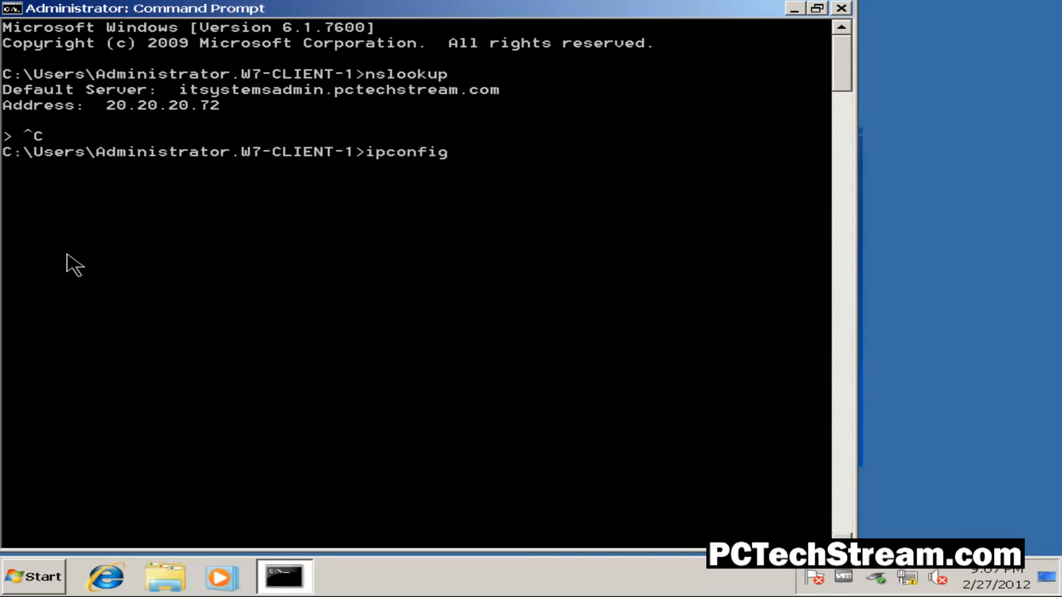
{"action": "type", "text": " /all"}
{"action": "key", "text": "Return"}
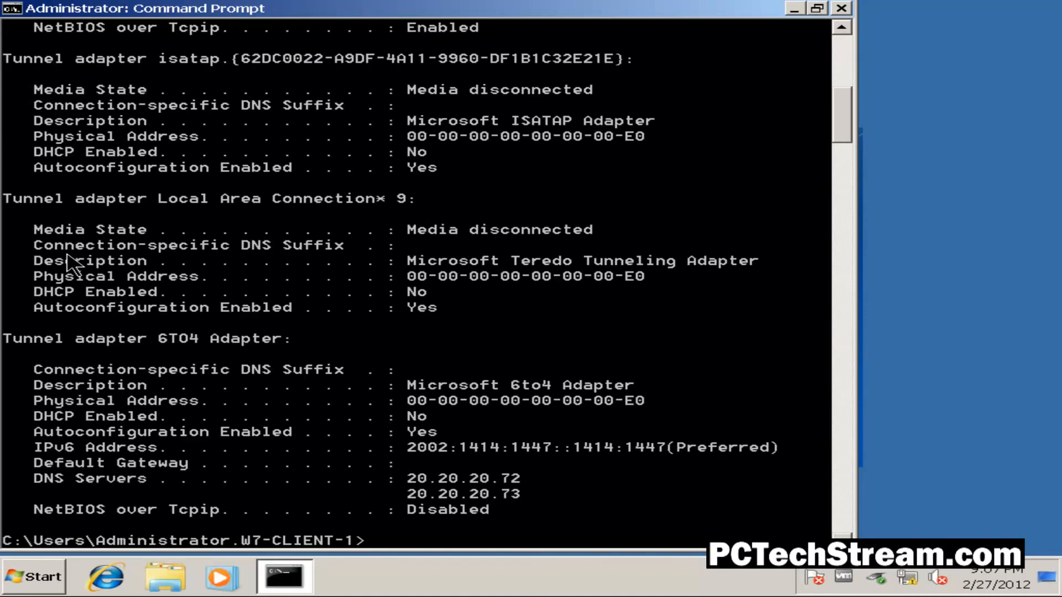
{"action": "scroll", "coordinate": [77, 269], "scroll_direction": "up", "scroll_amount": 5}
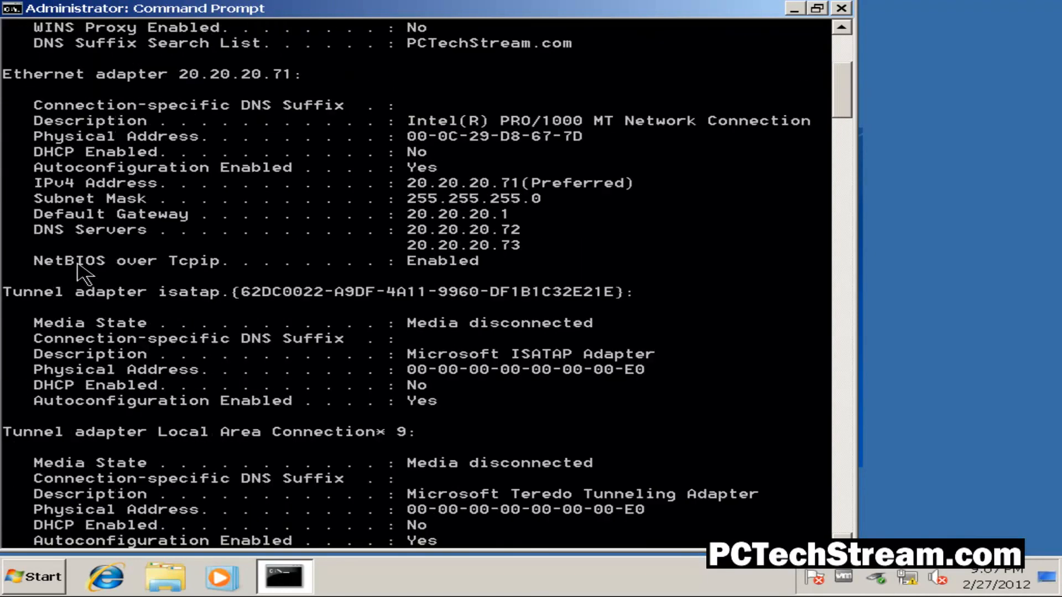
{"action": "scroll", "coordinate": [53, 268], "scroll_direction": "up", "scroll_amount": 6}
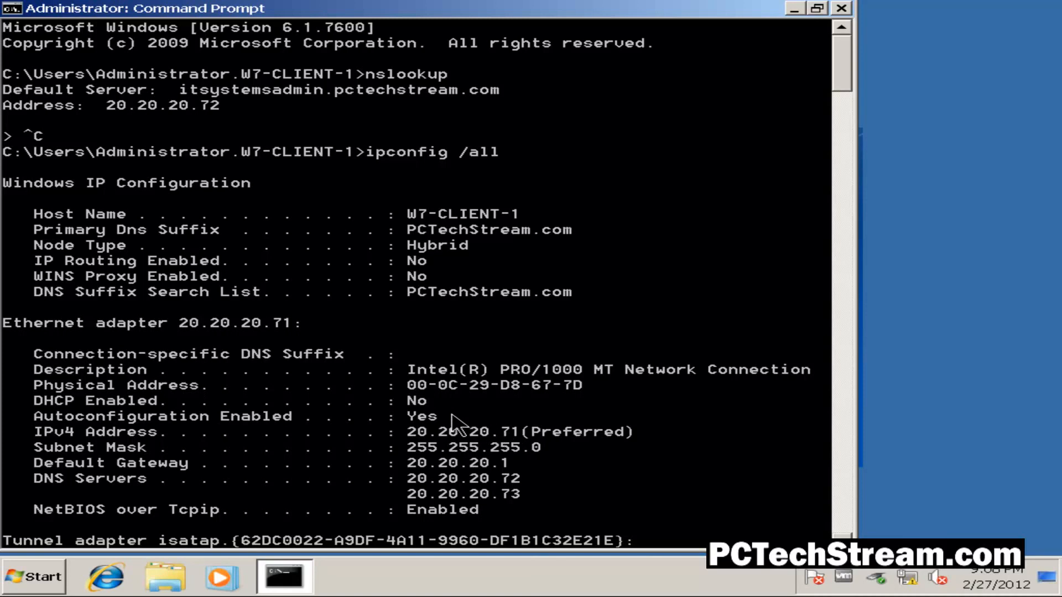
{"action": "scroll", "coordinate": [152, 454], "scroll_direction": "down", "scroll_amount": 2}
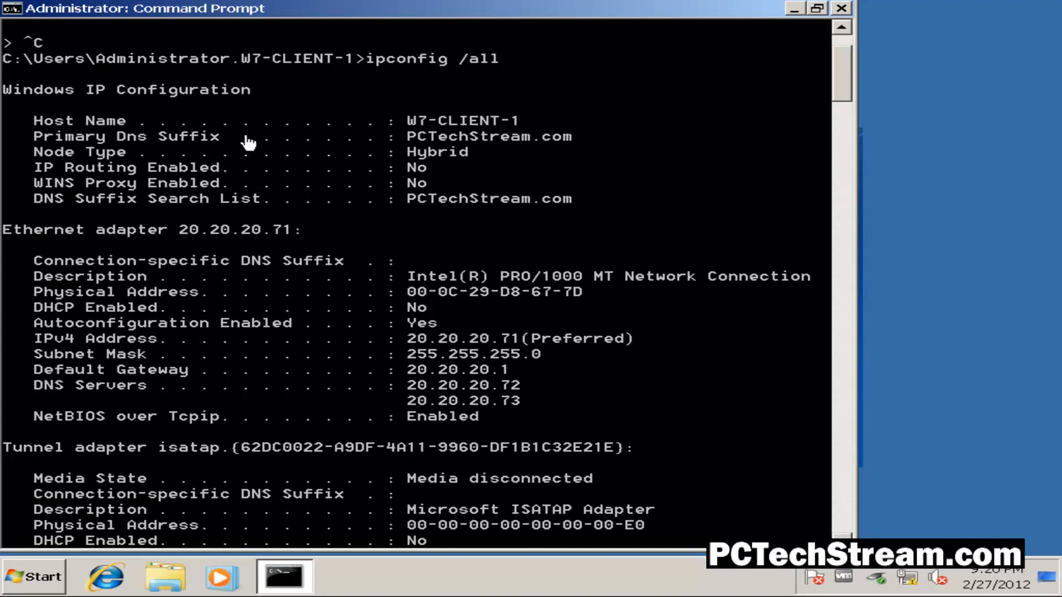
- Mark the Primary Dns Suffix value PCTechStream.com in the ipconfig output
{"action": "left_click", "coordinate": [11, 12]}
{"action": "mouse_move", "coordinate": [91, 146]}
{"action": "left_click", "coordinate": [165, 148]}
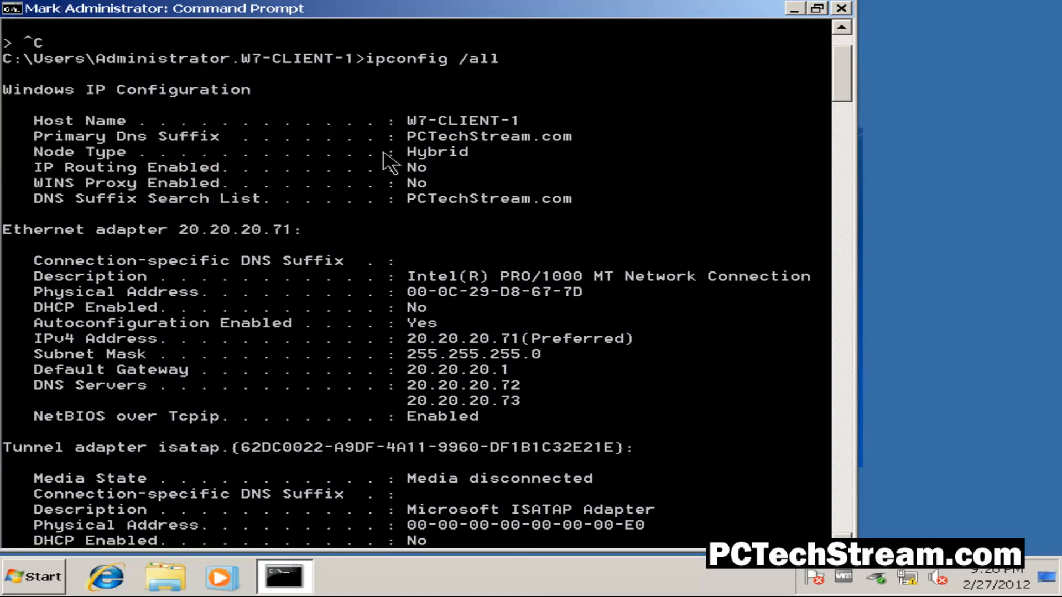
{"action": "left_click_drag", "start_coordinate": [399, 137], "coordinate": [580, 143]}
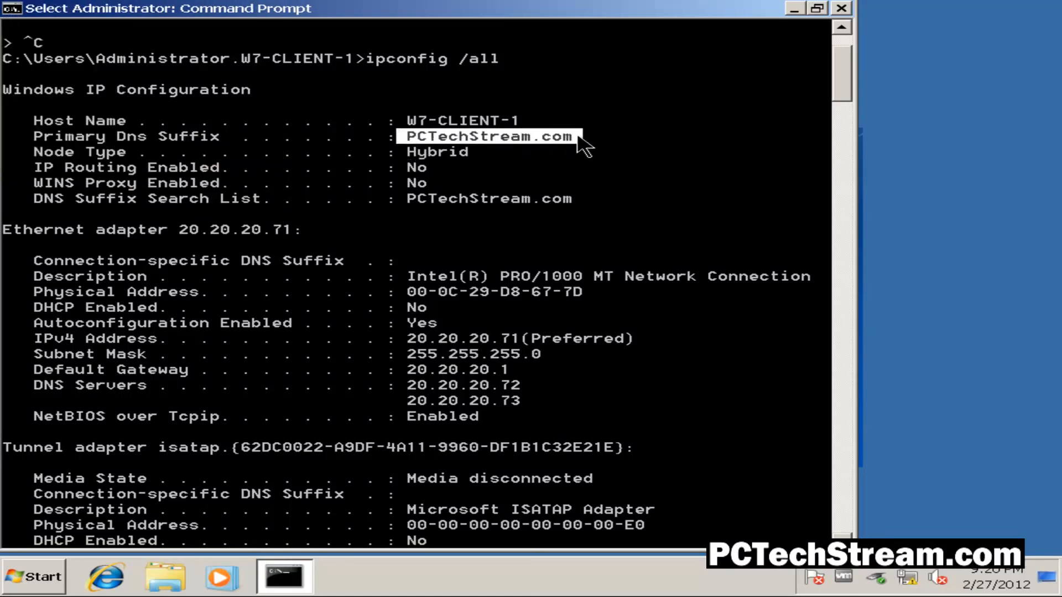